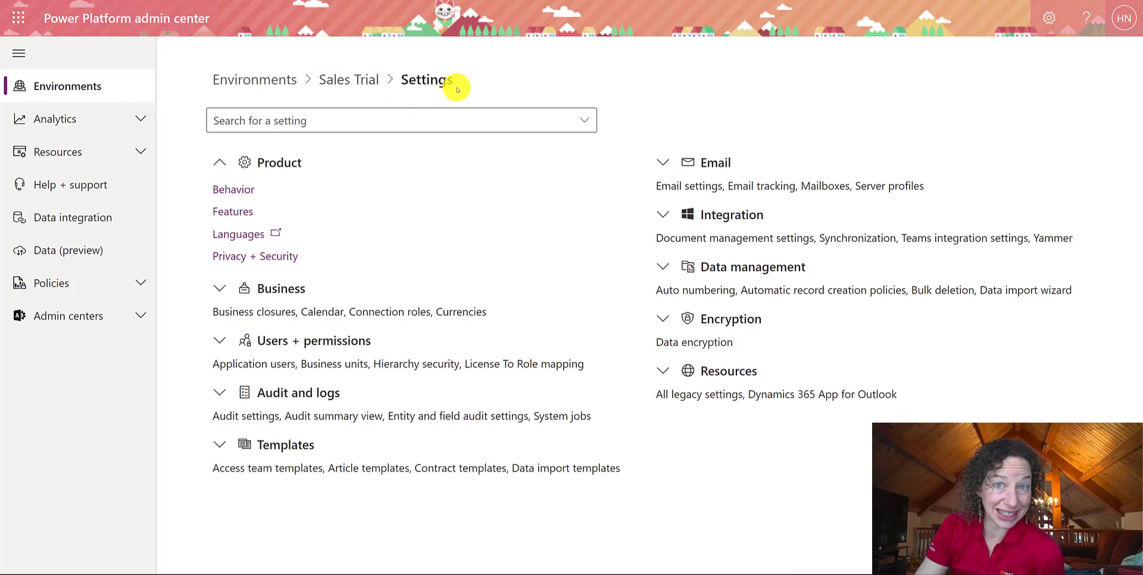
# Move focus through the Product settings links to reach Behavior for Sales Trial
pyautogui.press('Tab')
pyautogui.press('Tab')
pyautogui.press('Tab')
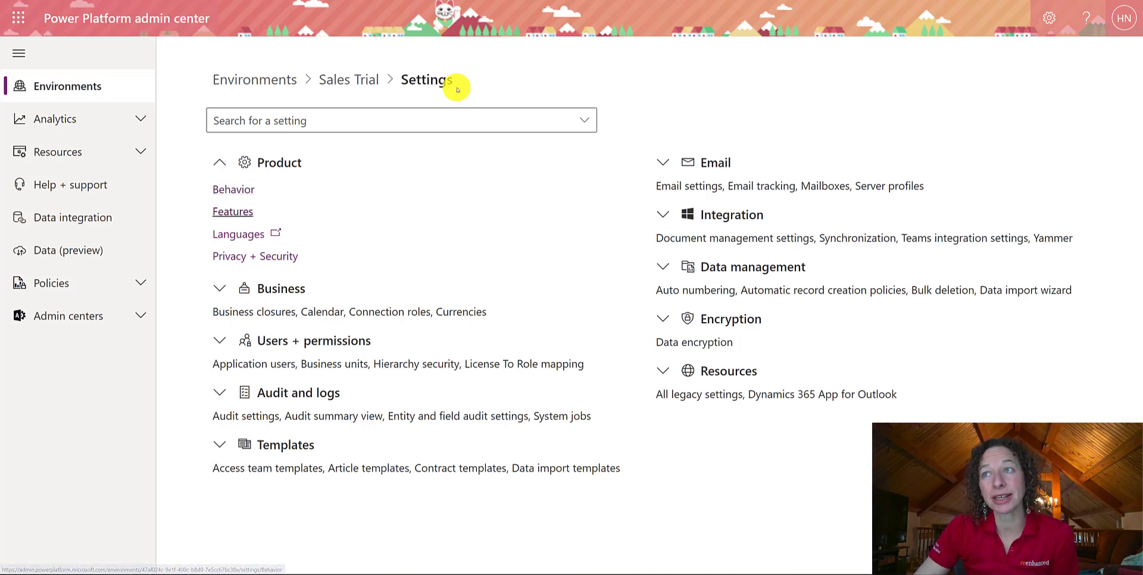
pyautogui.hotkey('shift', 'Tab')
pyautogui.press('Tab')
pyautogui.press('Tab')
pyautogui.press('Tab')
pyautogui.press('Tab')
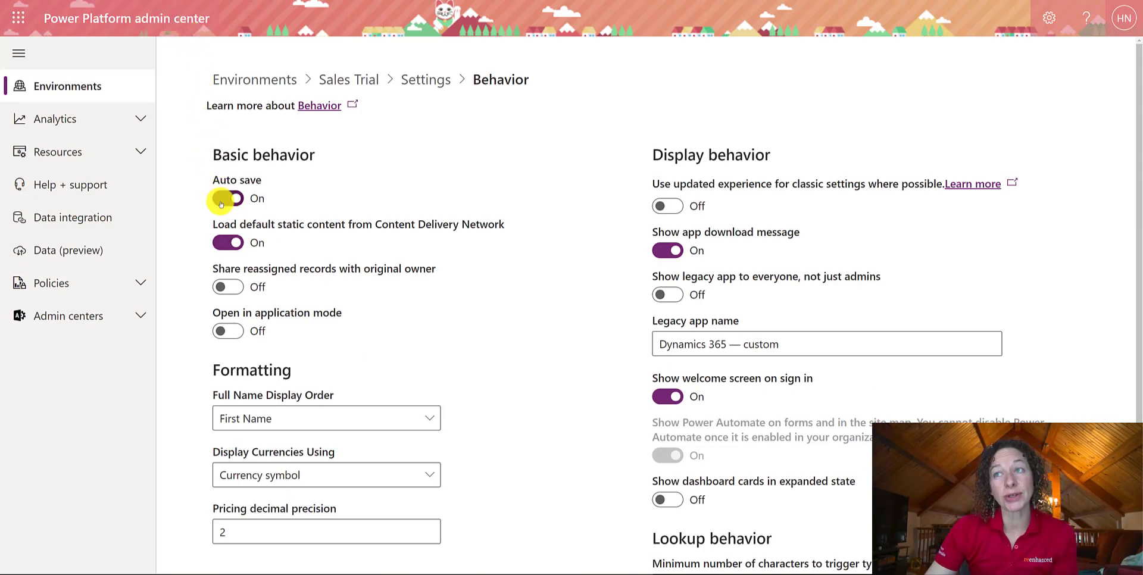
pyautogui.click(221, 204)
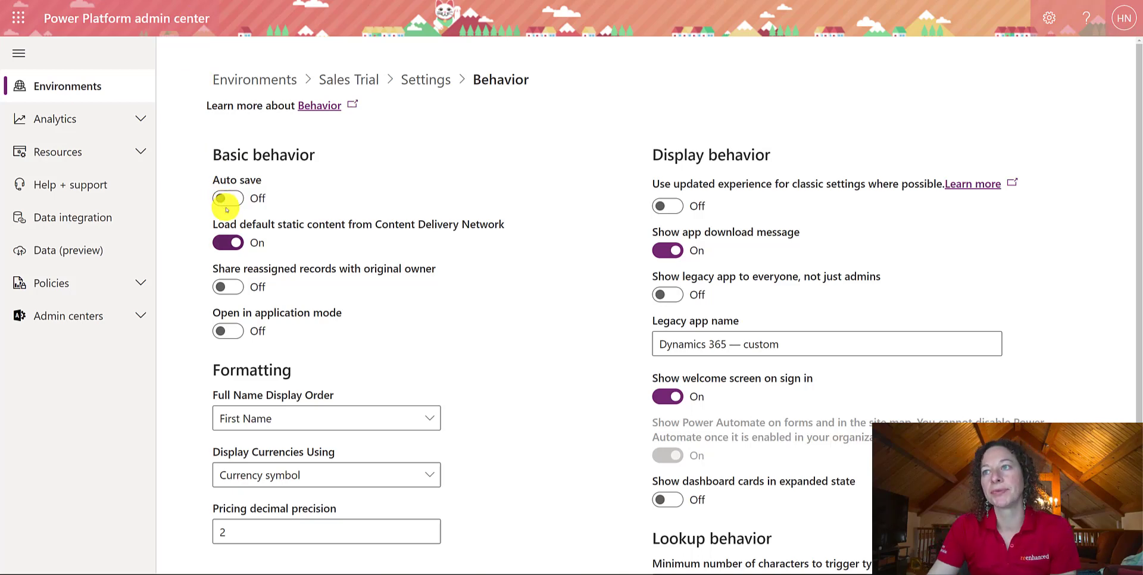
pyautogui.click(235, 199)
pyautogui.moveTo(376, 226); pyautogui.dragTo(499, 224)
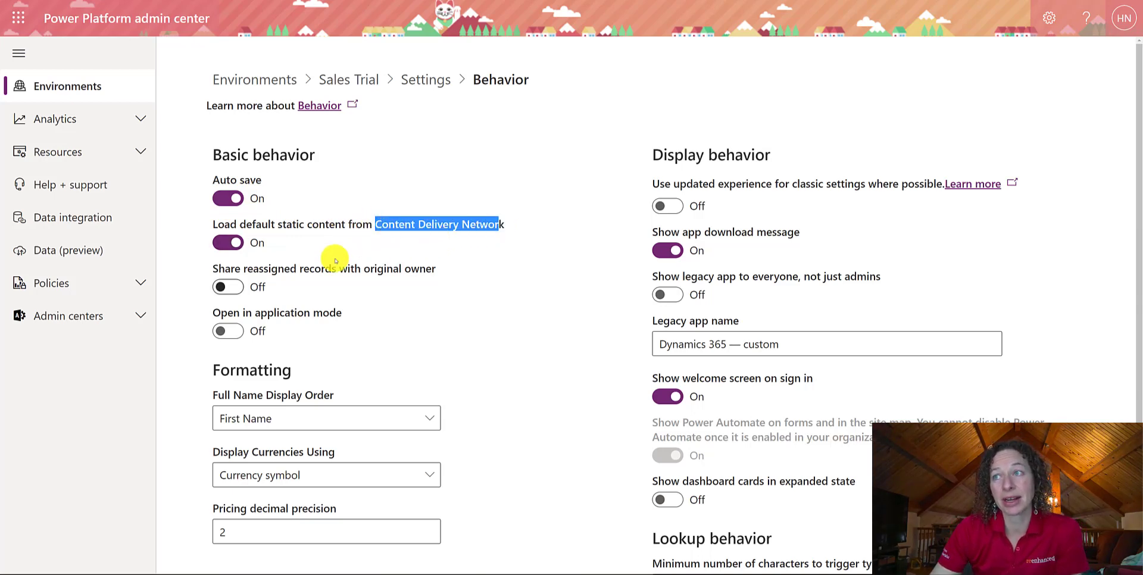
pyautogui.click(287, 269)
pyautogui.tripleClick(287, 269)
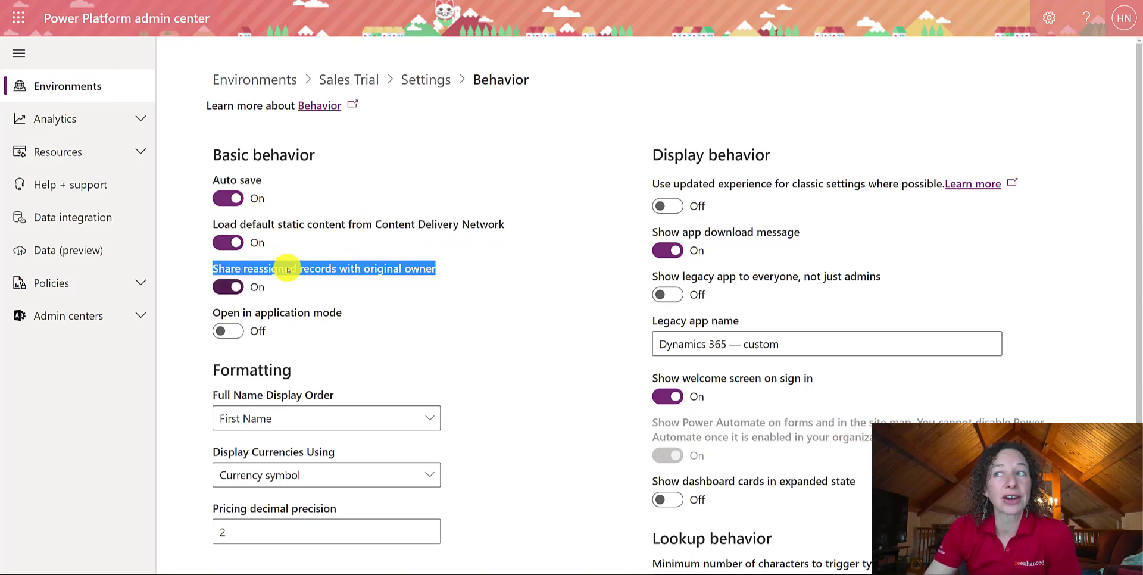
pyautogui.click(288, 269)
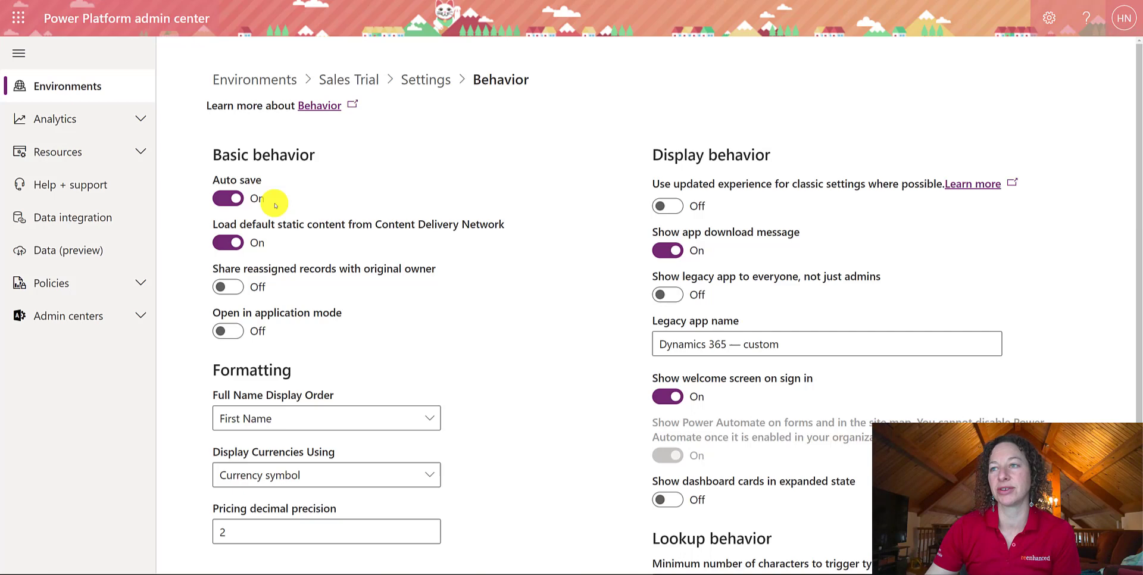
# Set Full Name Display Order to 'Last Name, First Name'
pyautogui.scroll(-2, 310, 250)
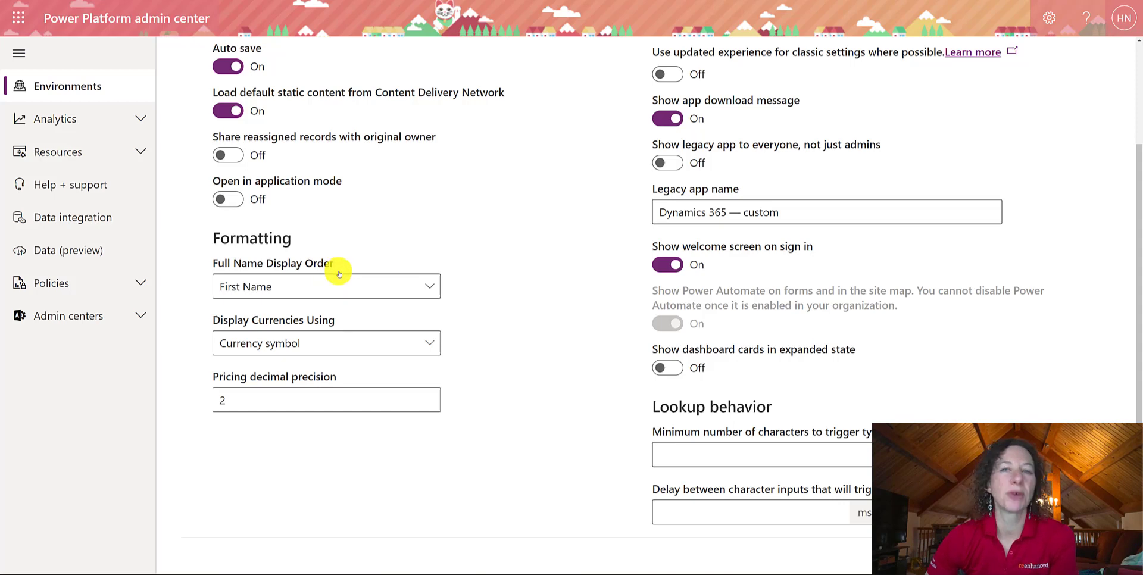
pyautogui.click(344, 287)
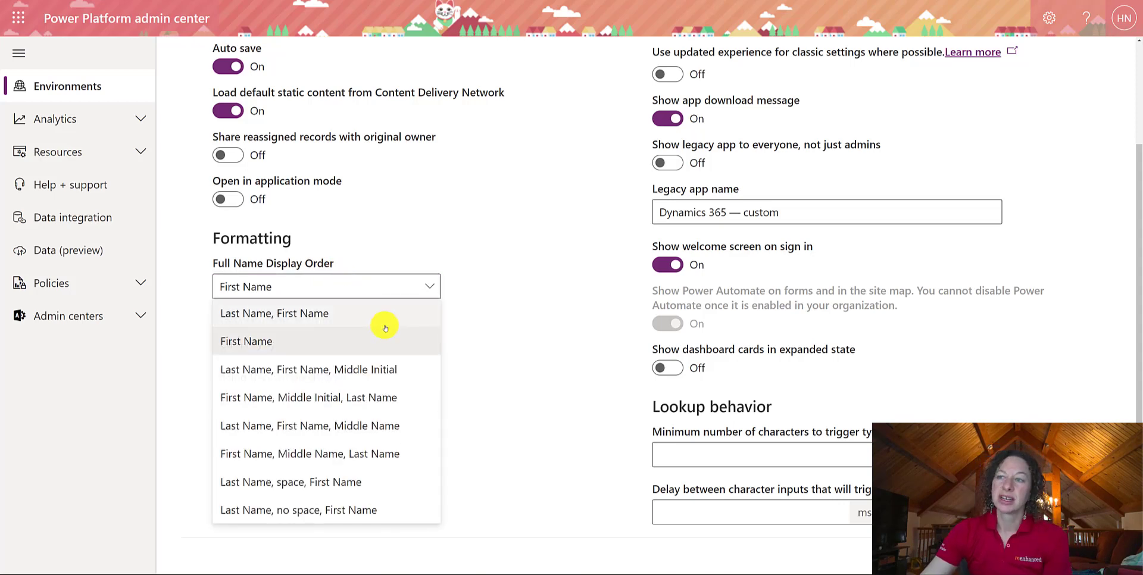
pyautogui.click(291, 317)
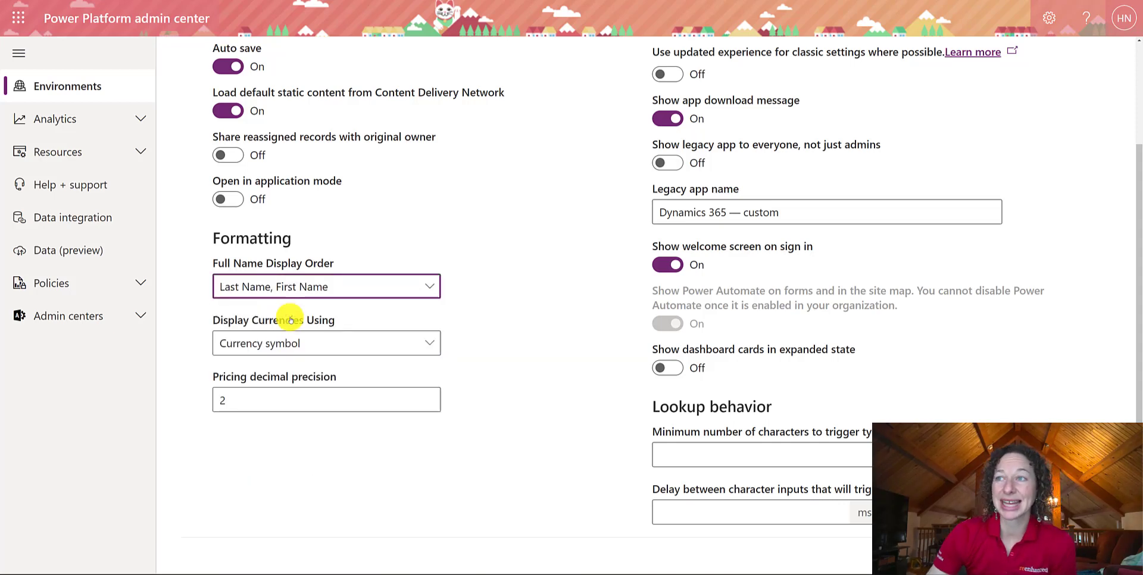
pyautogui.click(383, 290)
pyautogui.click(382, 291)
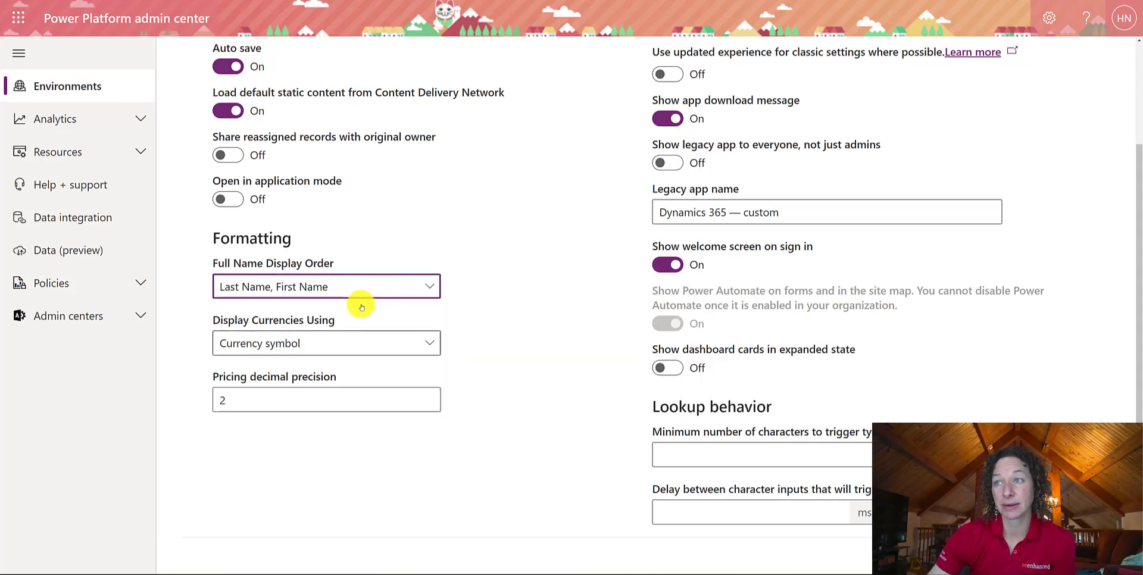
# Check the Currency choices without changing them and inspect Pricing decimal precision (2)
pyautogui.click(295, 347)
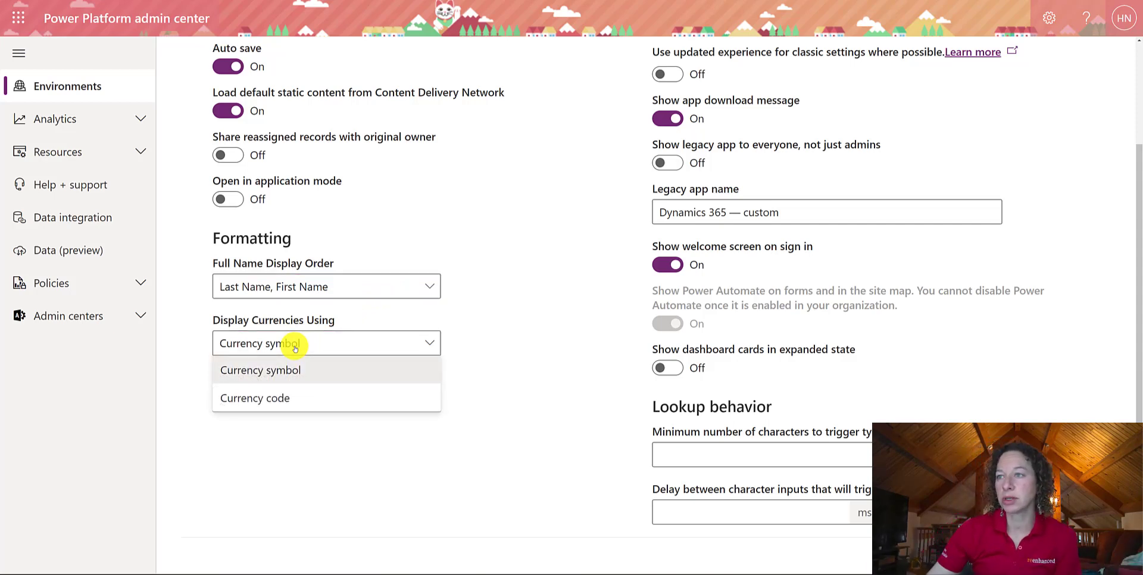
pyautogui.click(498, 325)
pyautogui.click(271, 397)
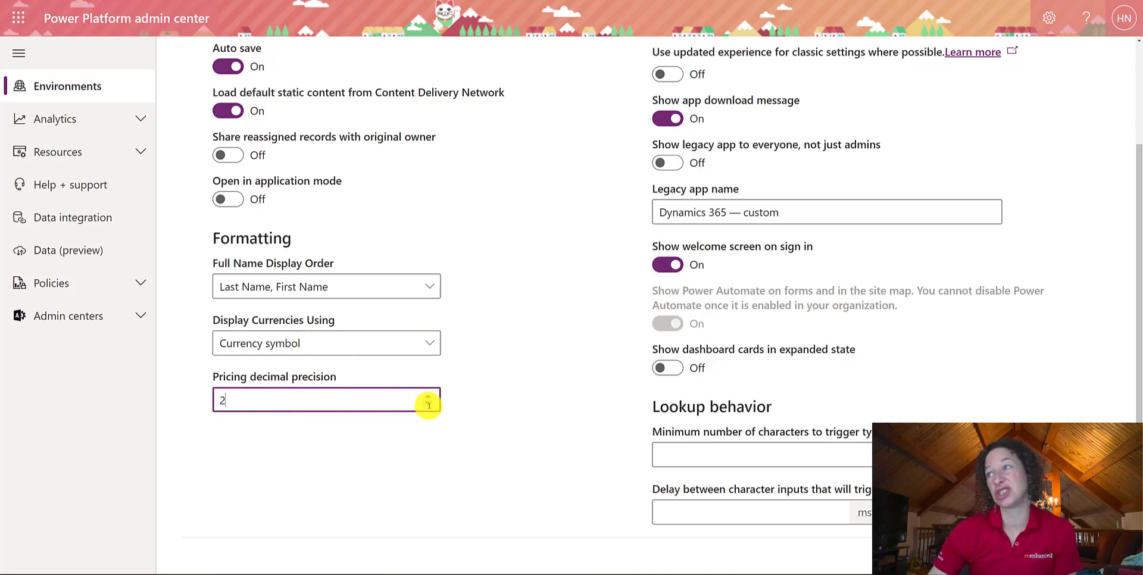
pyautogui.scroll(3, 466, 377)
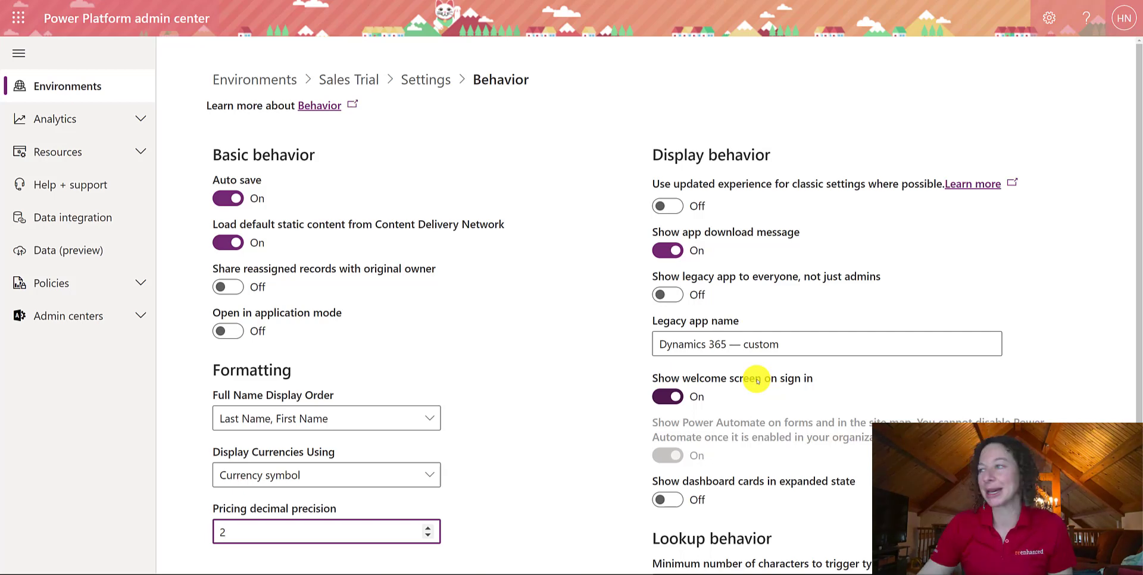
pyautogui.scroll(-2, 756, 379)
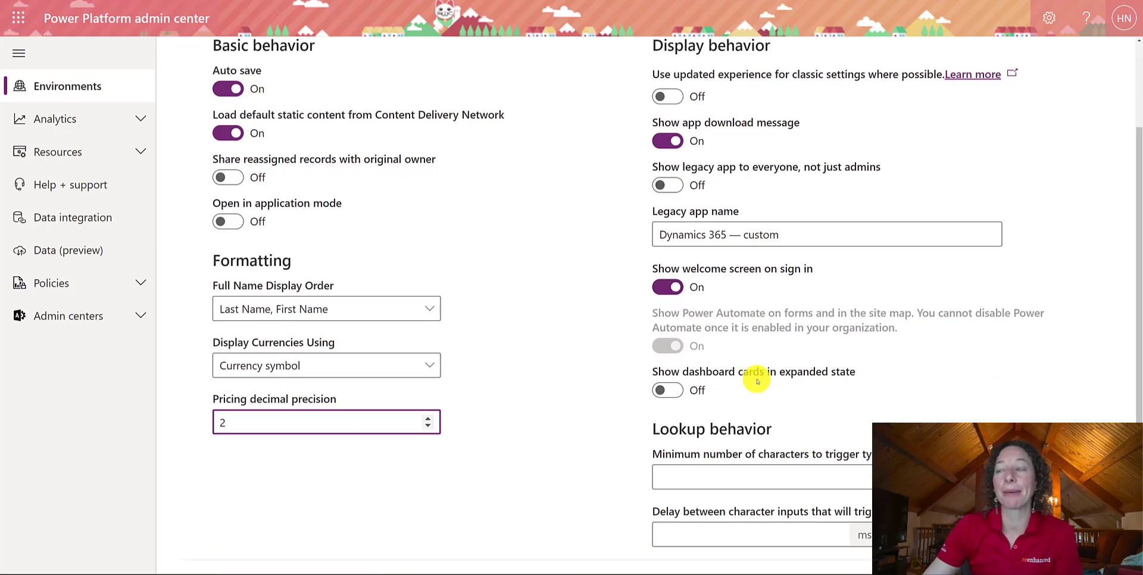
pyautogui.moveTo(829, 233); pyautogui.dragTo(639, 250)
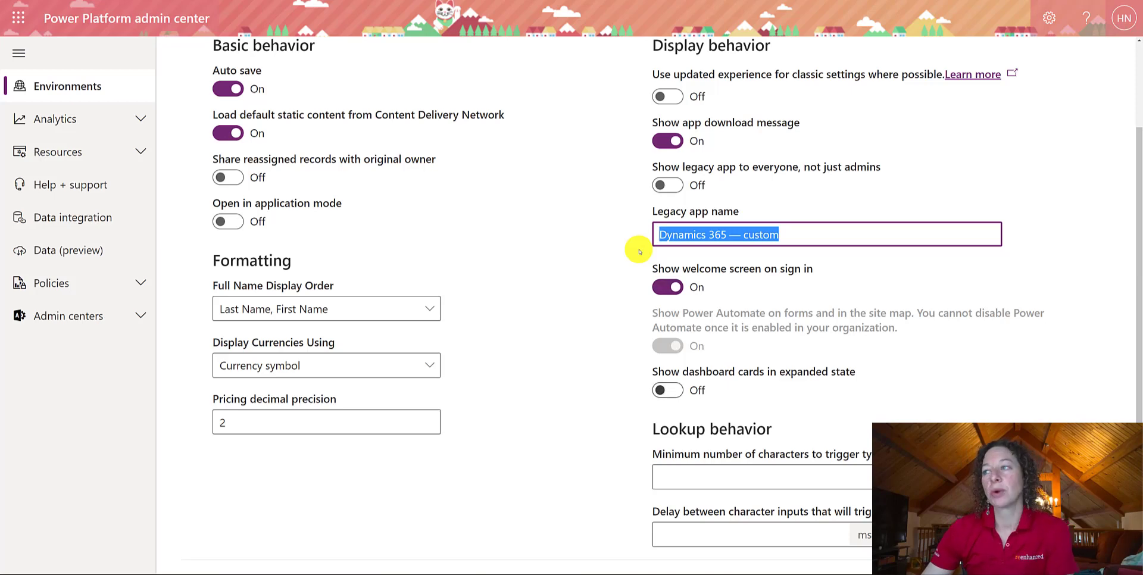
pyautogui.click(676, 391)
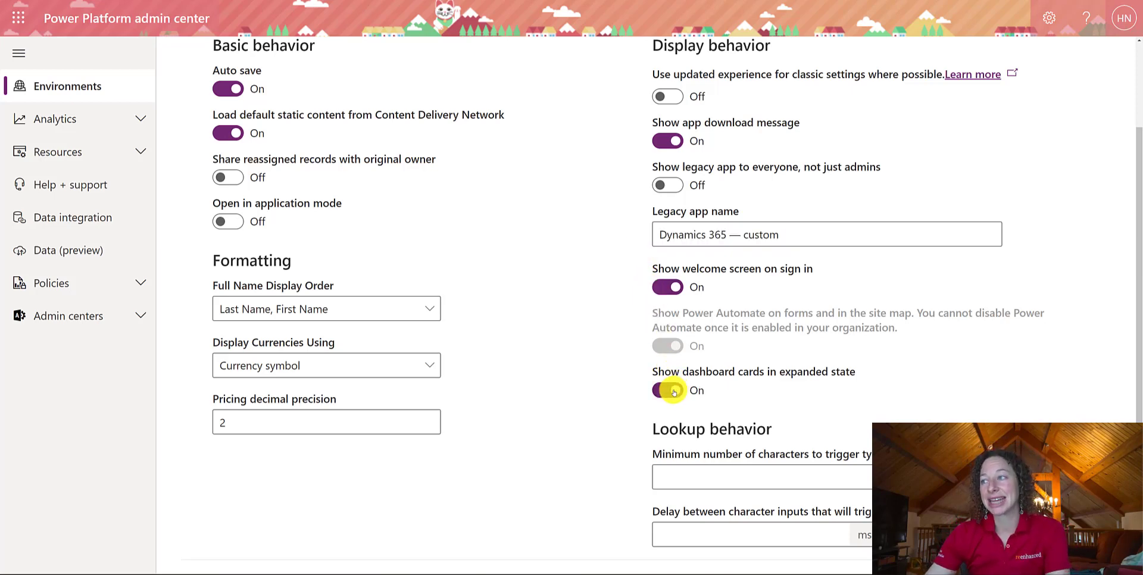
pyautogui.click(677, 390)
pyautogui.scroll(-1, 727, 400)
pyautogui.click(859, 431)
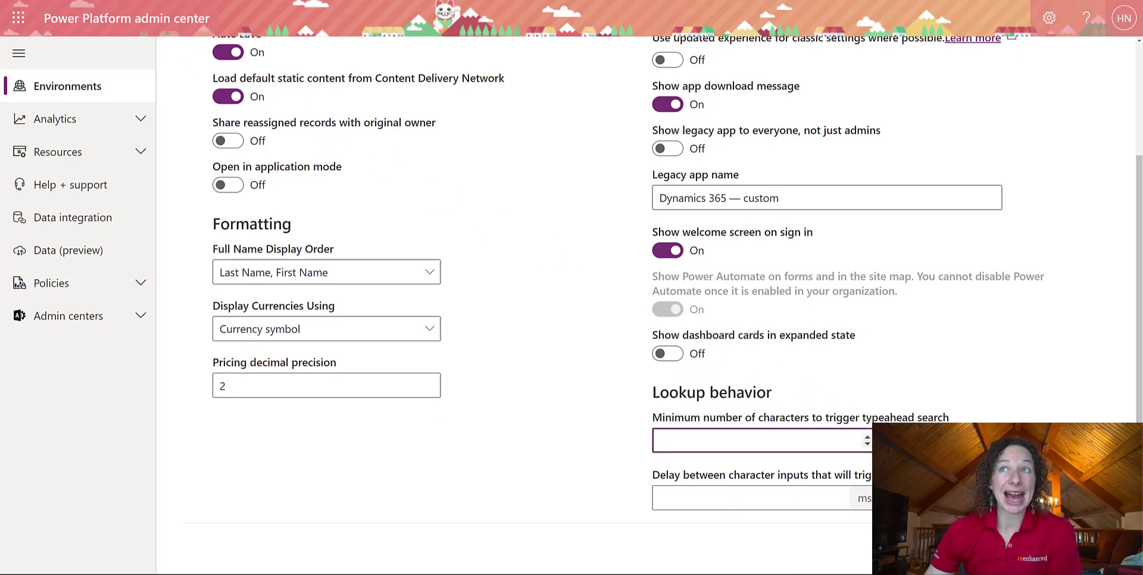
# Go back to the Settings overview and open Features under Product
pyautogui.hotkey('alt', 'Left')
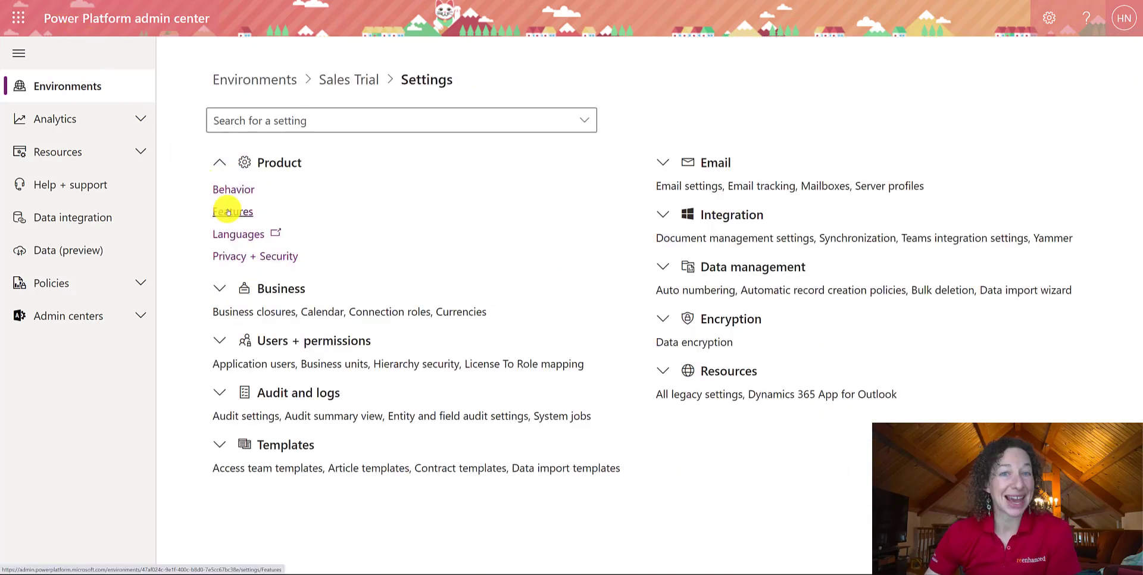
pyautogui.click(228, 212)
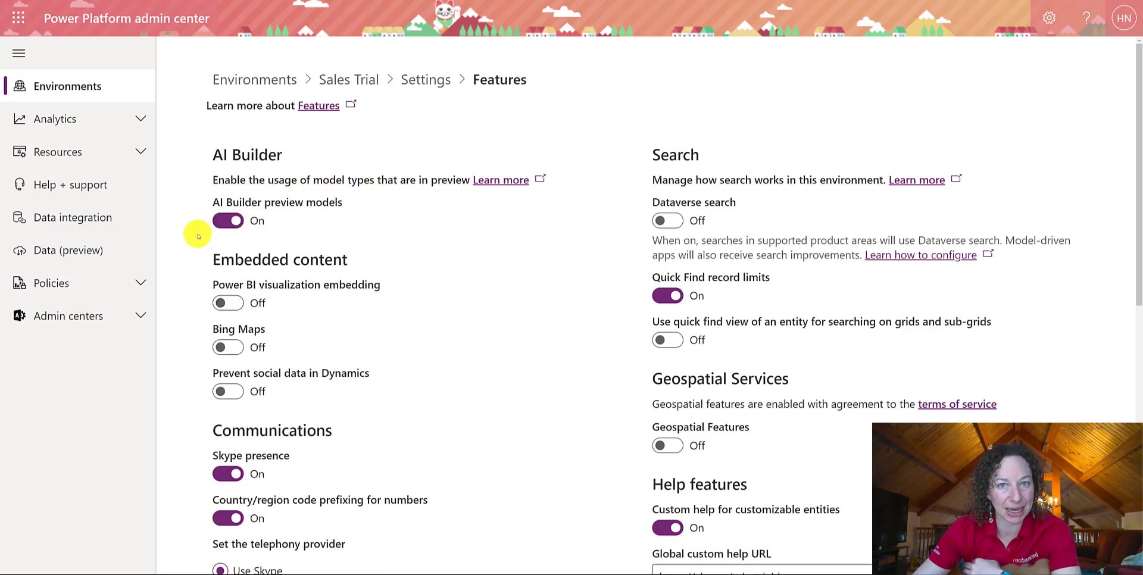
pyautogui.scroll(-2, 373, 263)
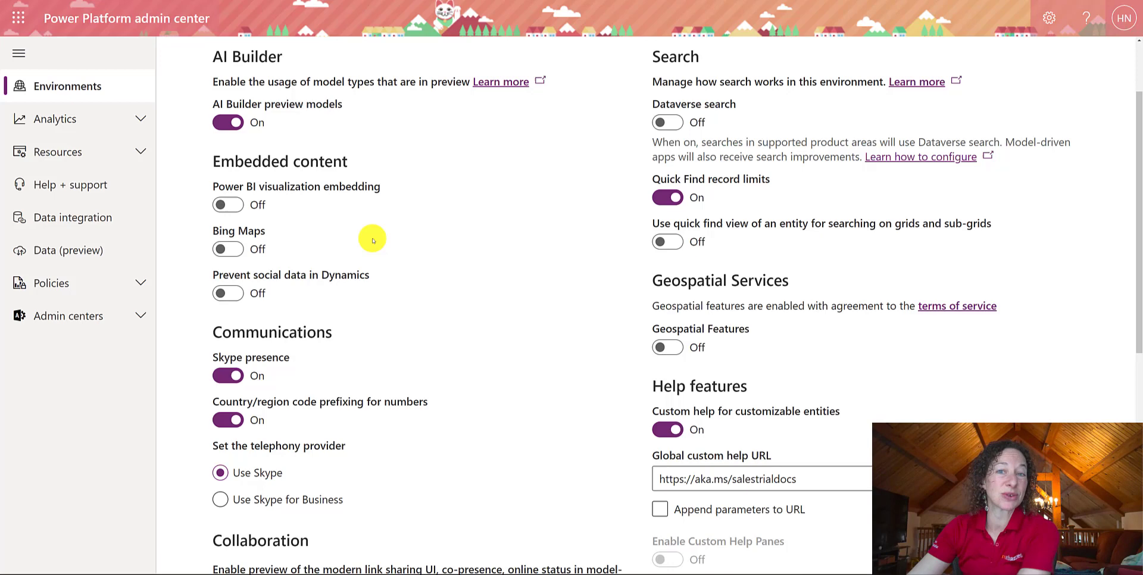
# Switch the Collaboration preview for modern link sharing, co-presence and online status to On
pyautogui.scroll(-3, 357, 235)
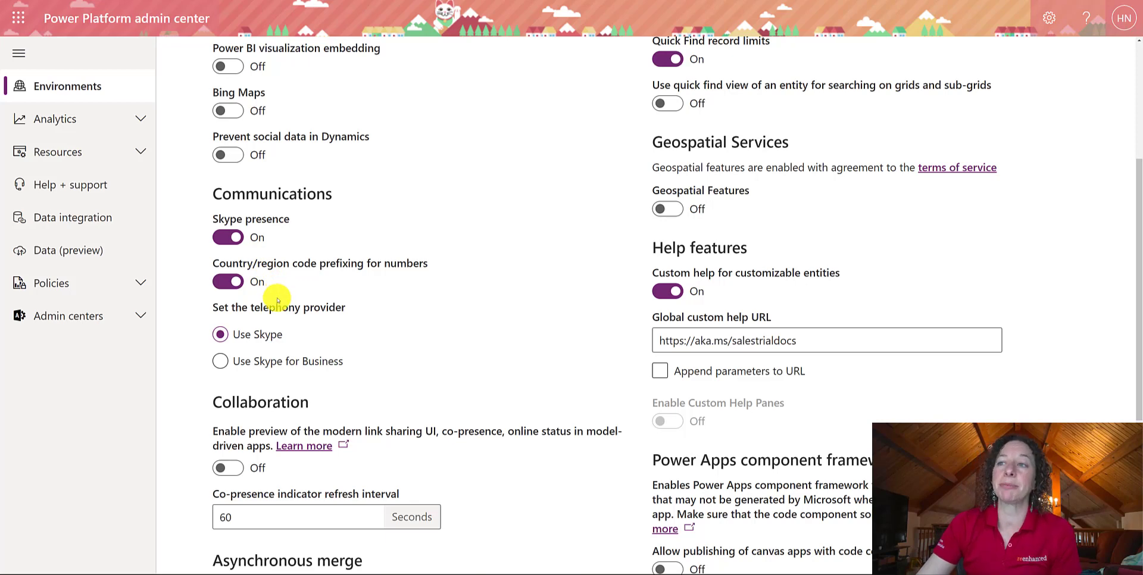
pyautogui.scroll(-1, 301, 371)
pyautogui.scroll(-2, 301, 370)
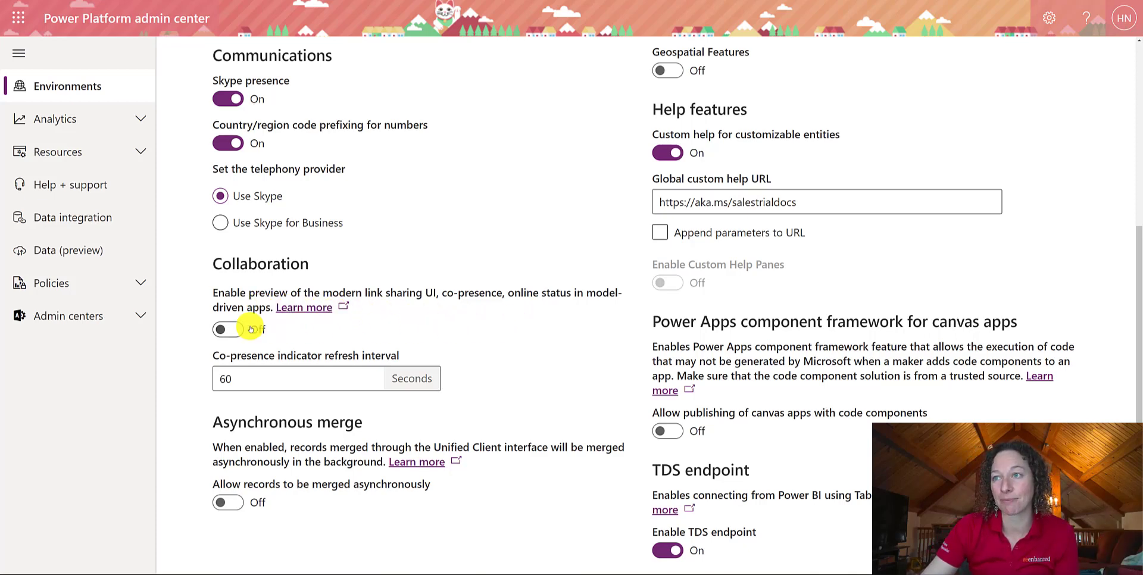
pyautogui.click(228, 329)
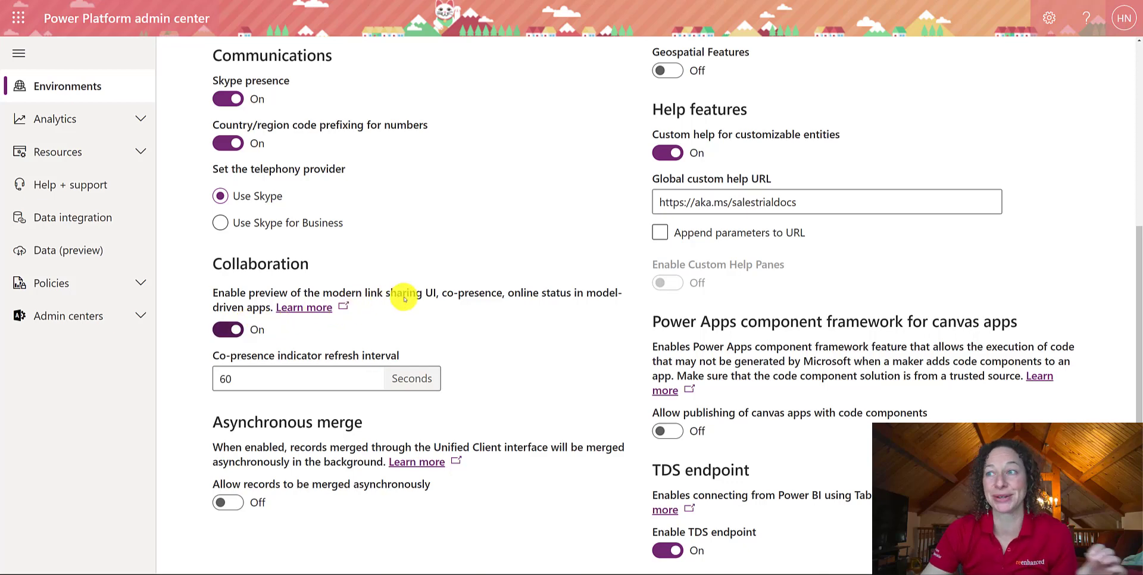
pyautogui.scroll(-2, 403, 298)
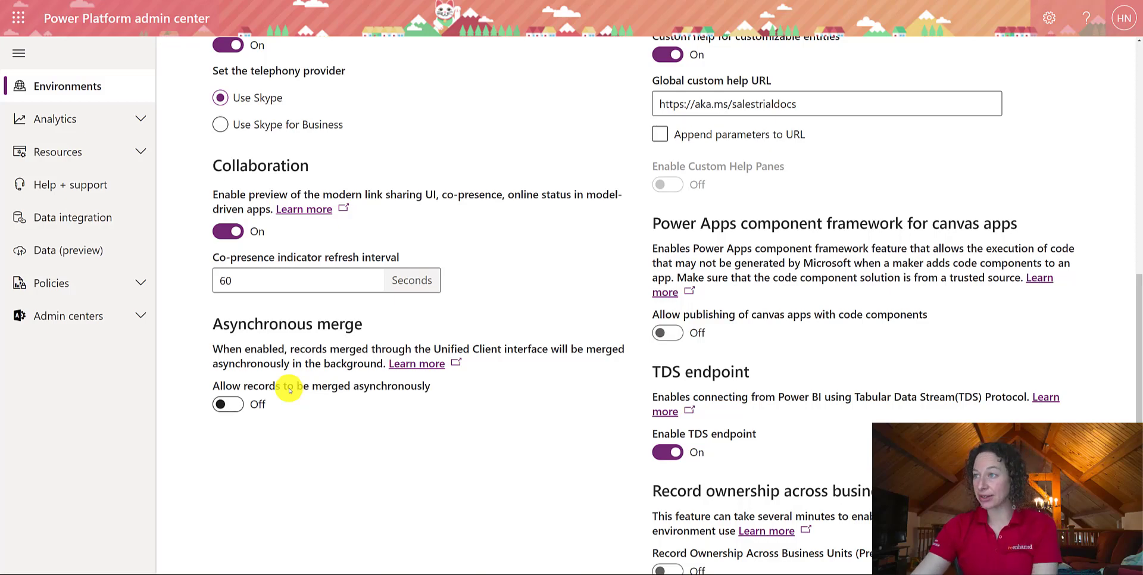
pyautogui.scroll(5, 555, 273)
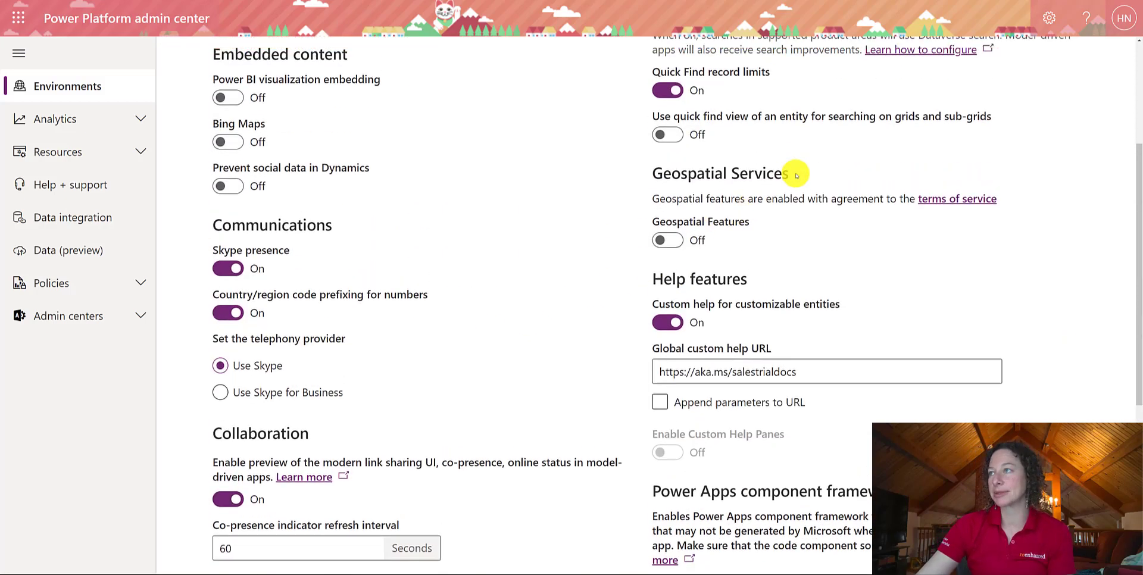
pyautogui.scroll(4, 796, 175)
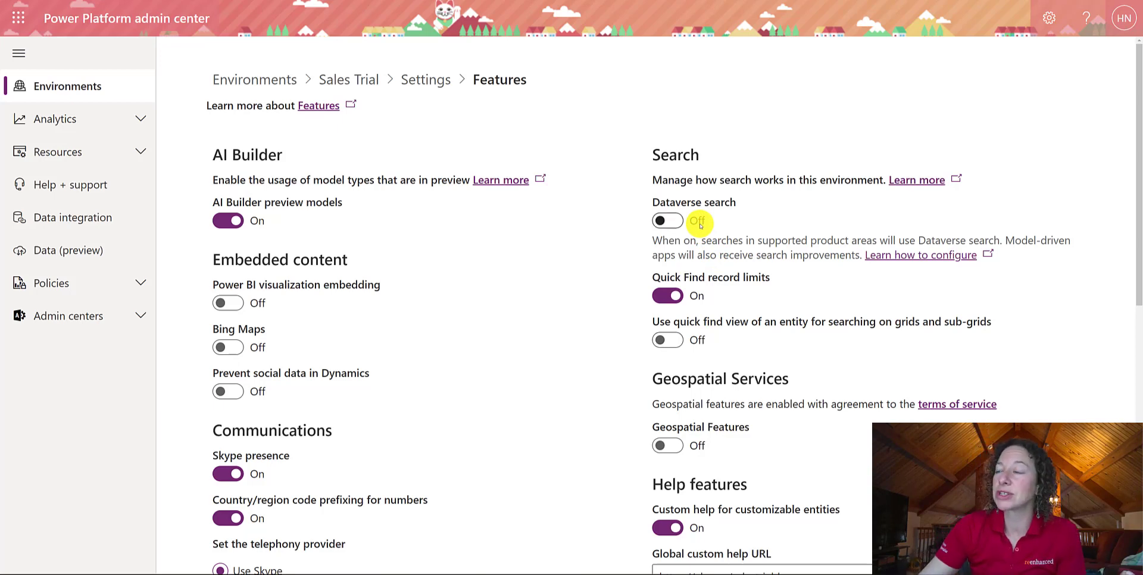
pyautogui.moveTo(657, 237); pyautogui.dragTo(1020, 257)
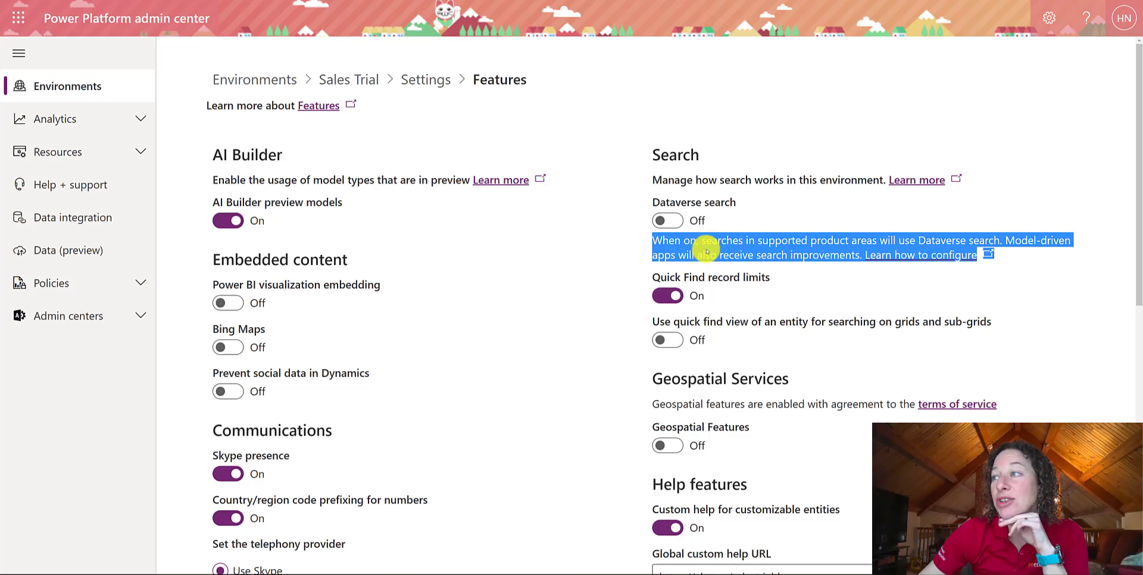
pyautogui.click(703, 238)
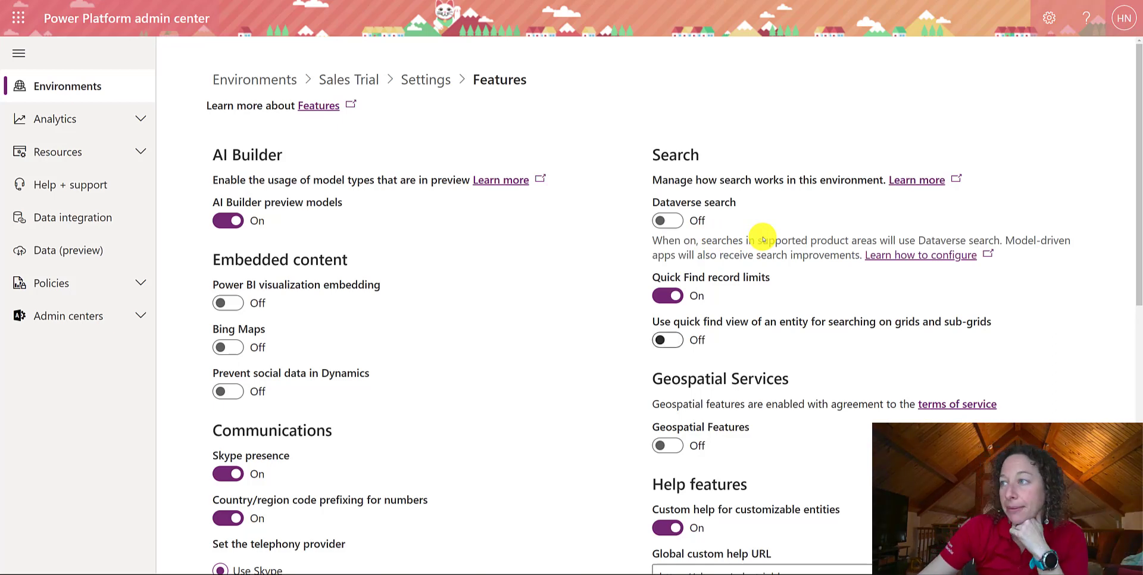
pyautogui.scroll(-2, 763, 239)
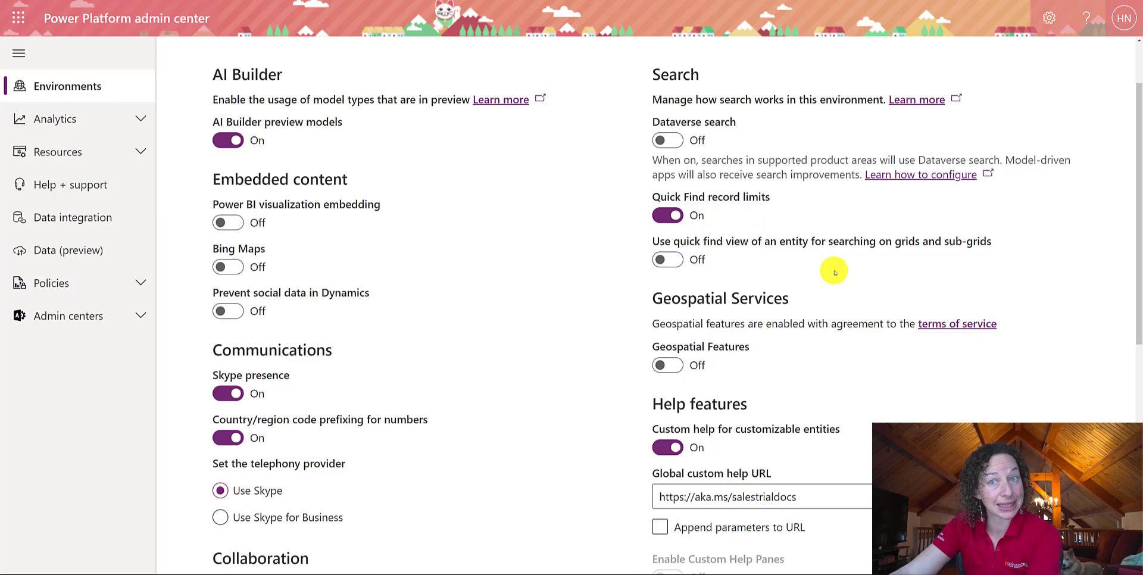
pyautogui.scroll(-4, 834, 272)
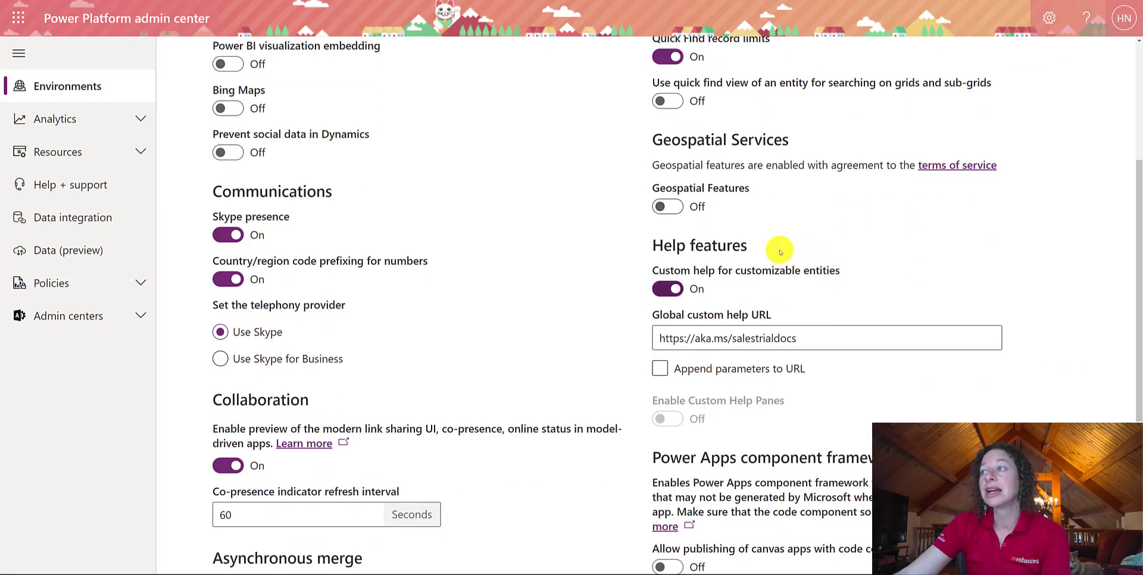
pyautogui.scroll(-2, 667, 203)
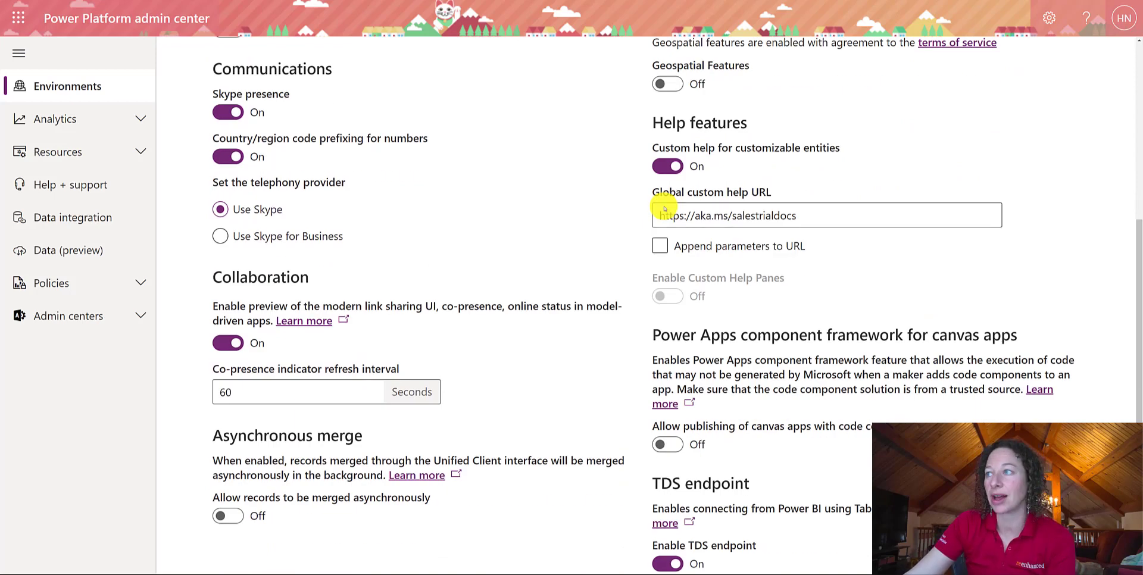
pyautogui.moveTo(798, 215); pyautogui.dragTo(654, 209)
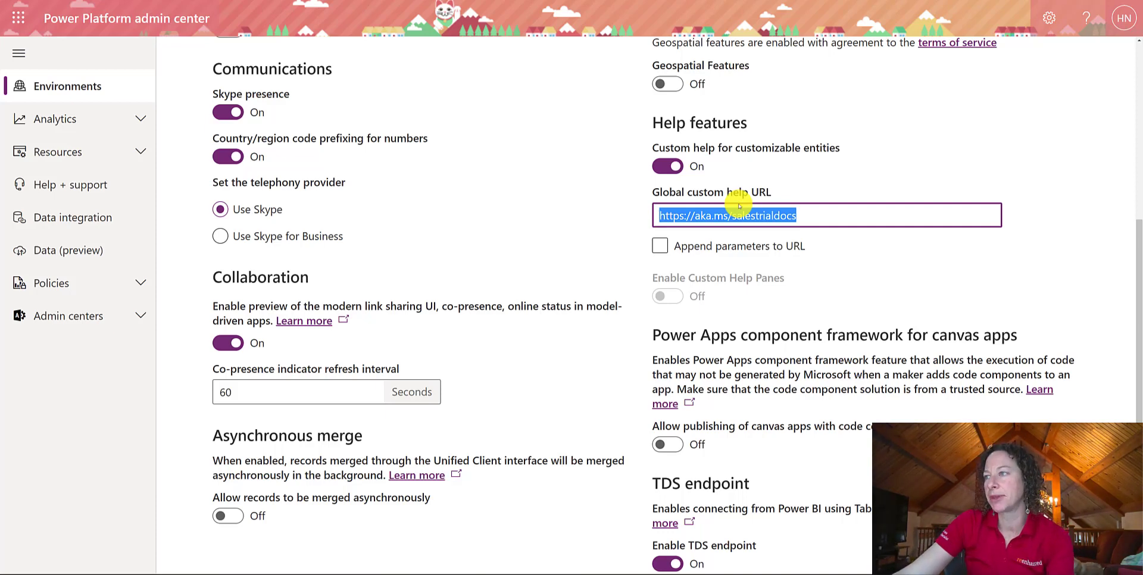
pyautogui.scroll(-1, 739, 206)
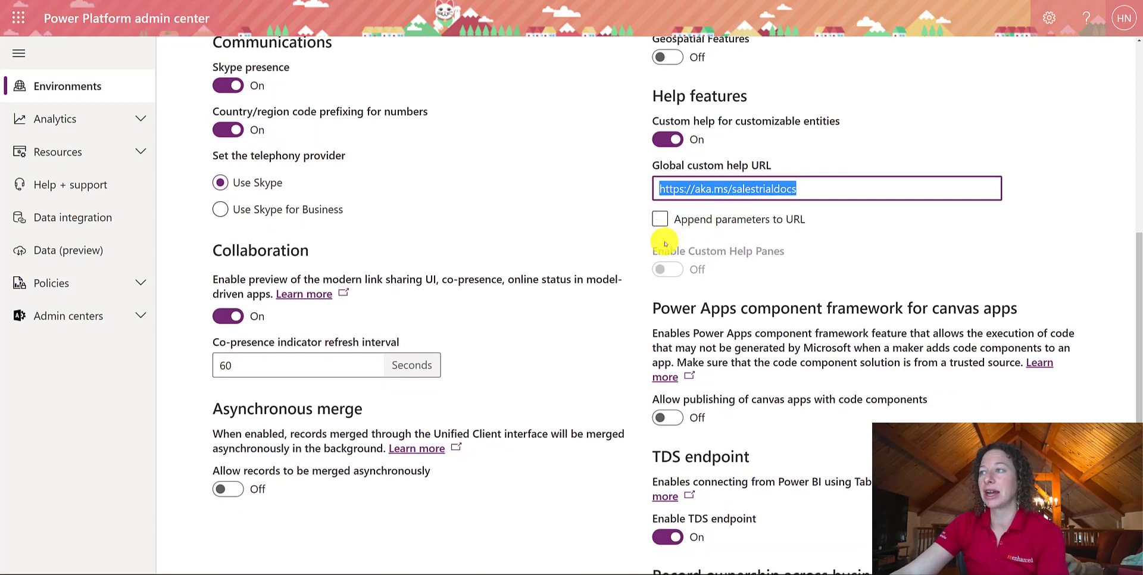
pyautogui.moveTo(703, 238); pyautogui.dragTo(801, 257)
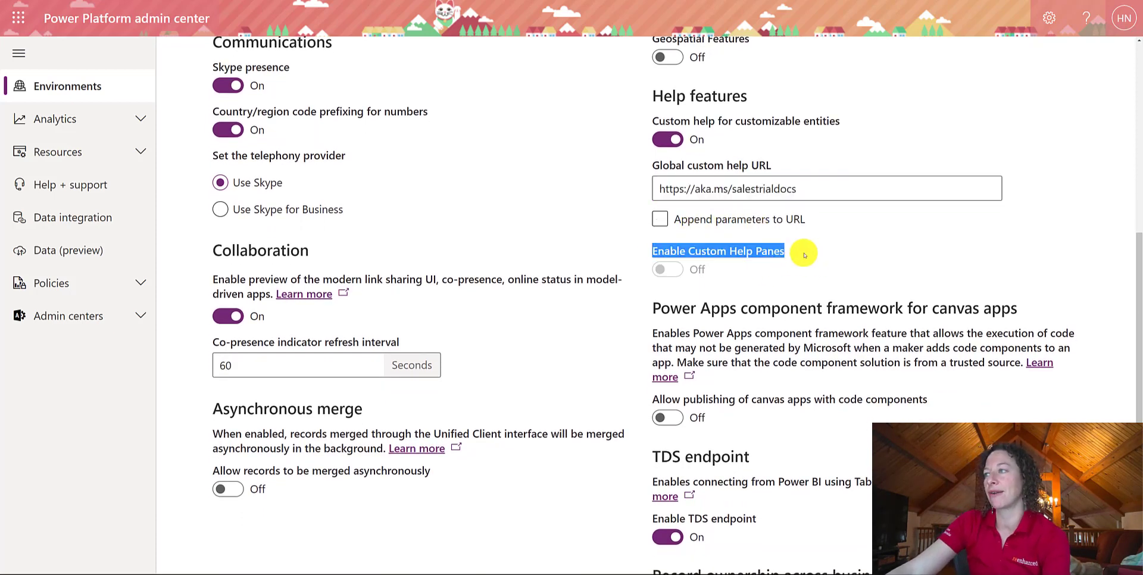
pyautogui.scroll(-1, 803, 256)
pyautogui.scroll(-3, 803, 256)
pyautogui.click(722, 234)
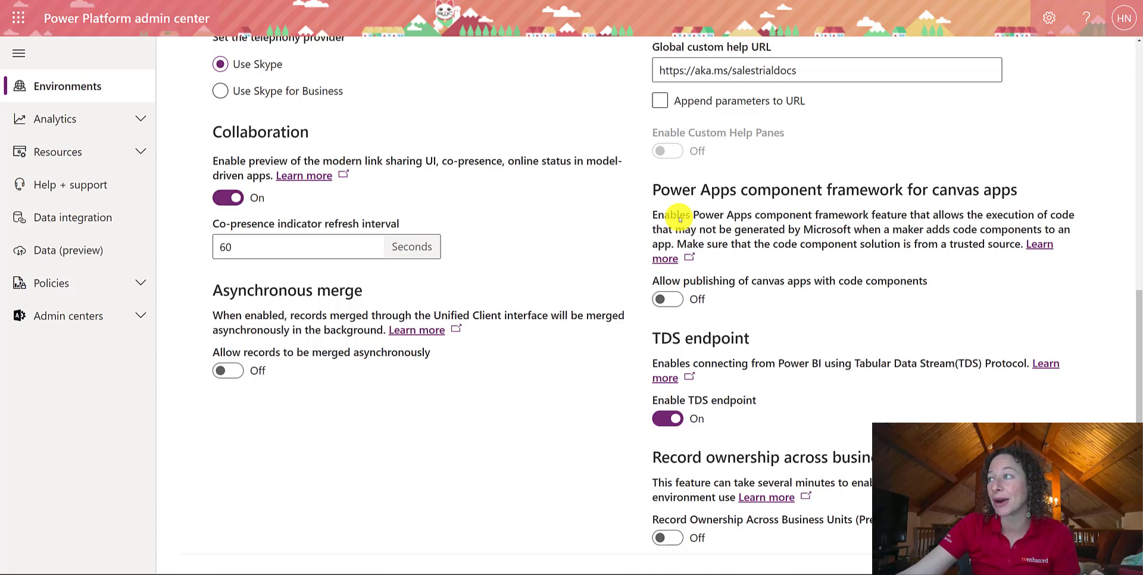
pyautogui.moveTo(969, 216); pyautogui.dragTo(672, 244)
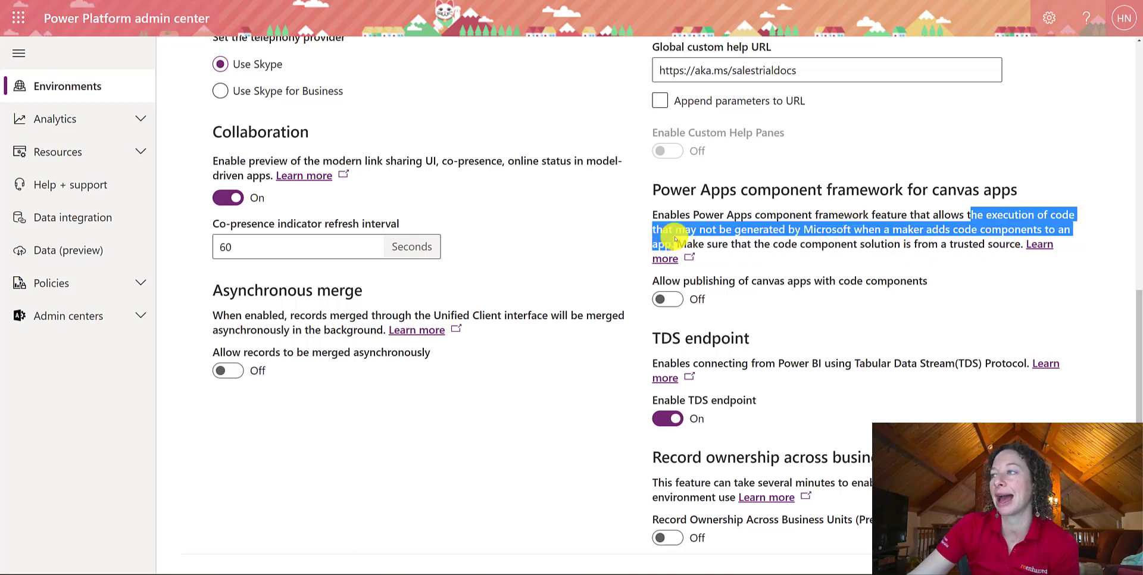
pyautogui.click(750, 258)
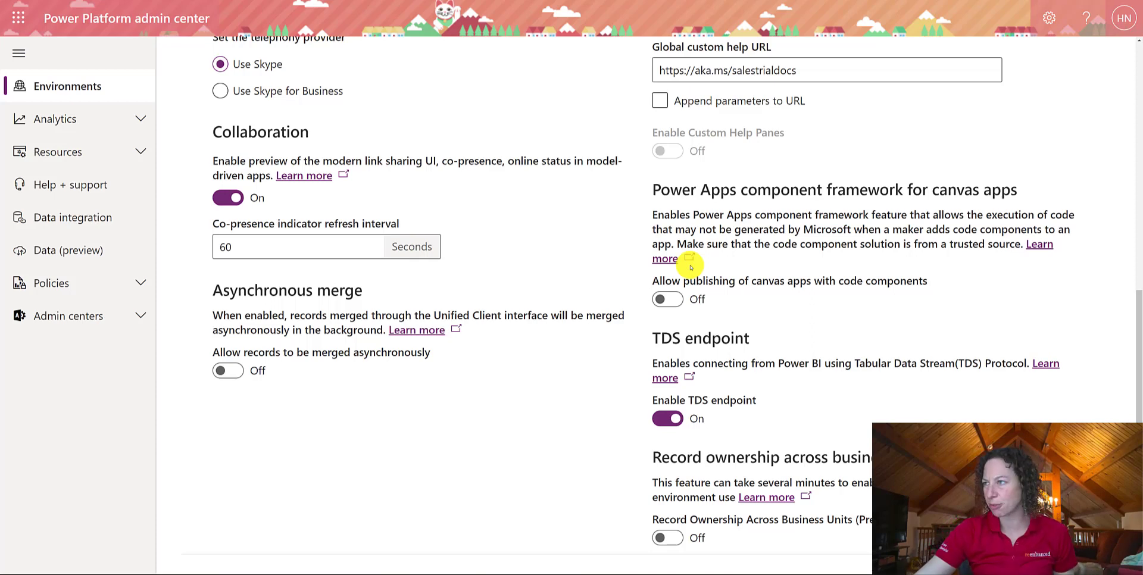
pyautogui.scroll(-1, 690, 267)
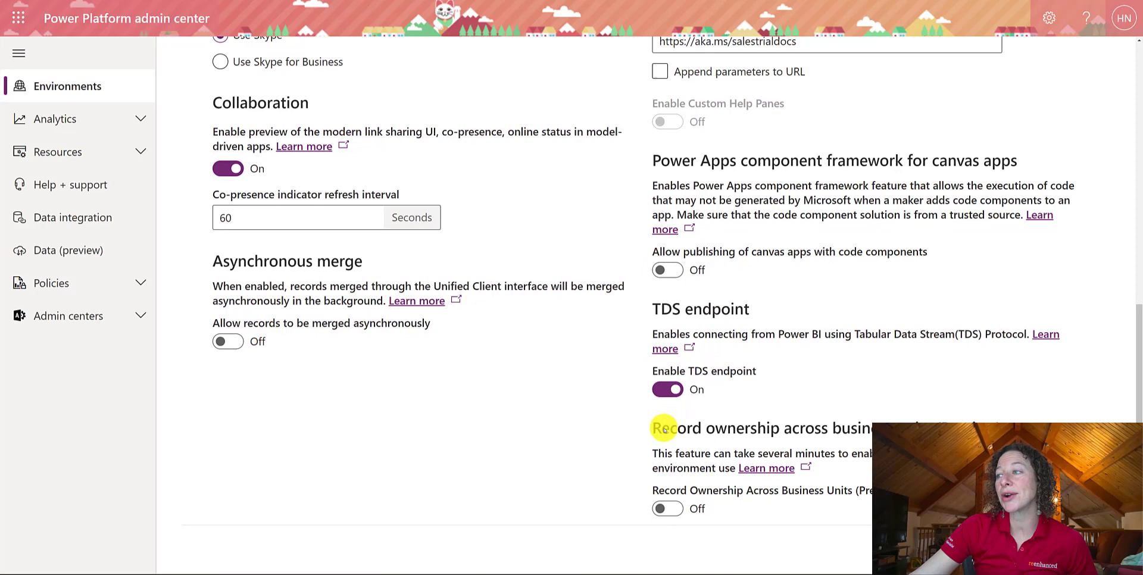
pyautogui.moveTo(661, 427); pyautogui.dragTo(1006, 419)
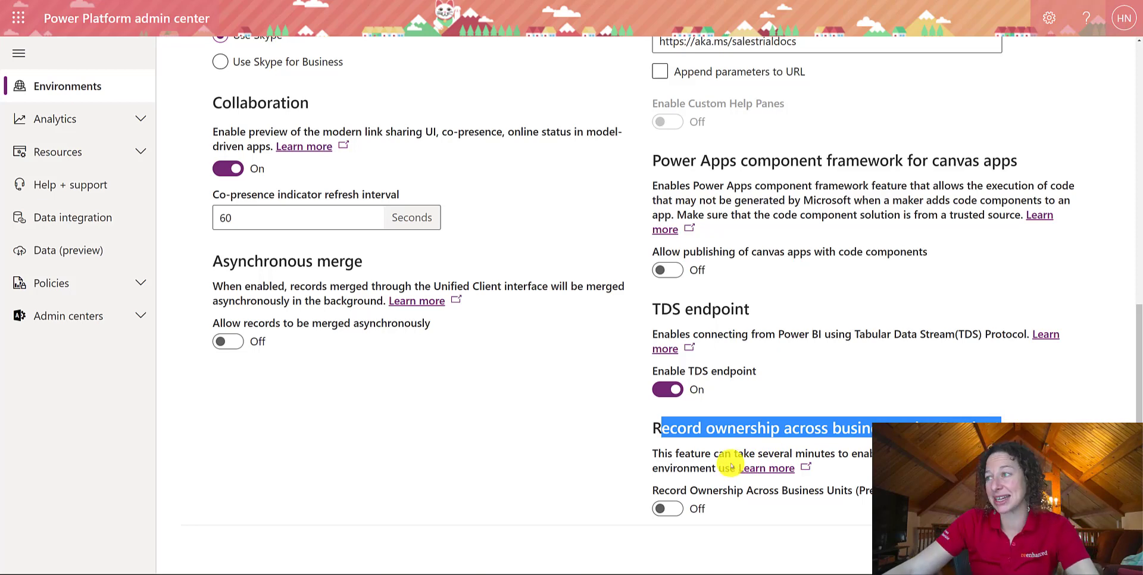
pyautogui.click(737, 438)
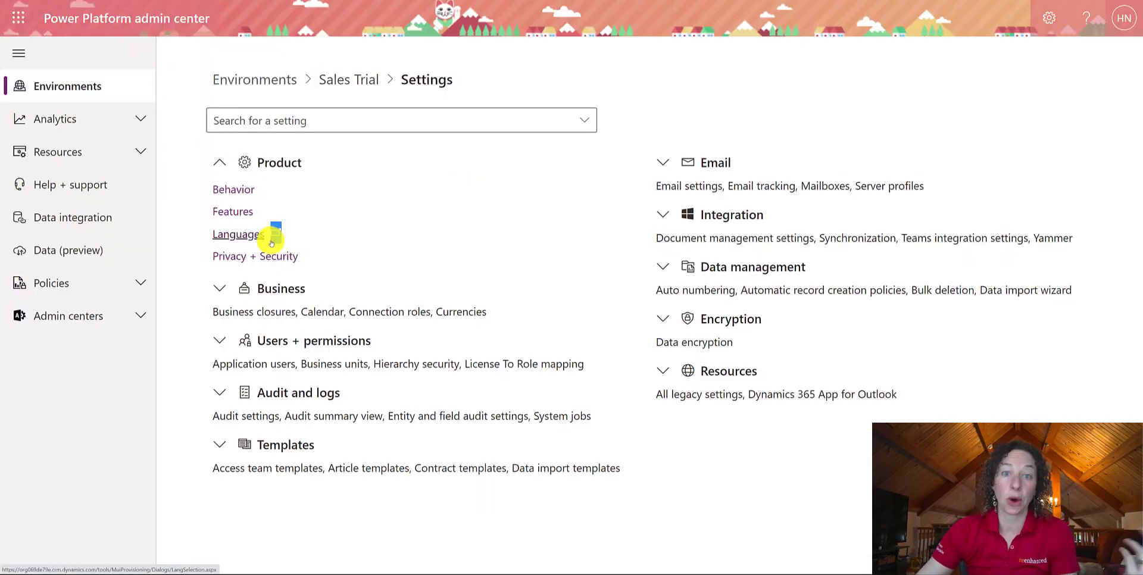
# Open the Languages settings from the Product group
pyautogui.doubleClick(273, 233)
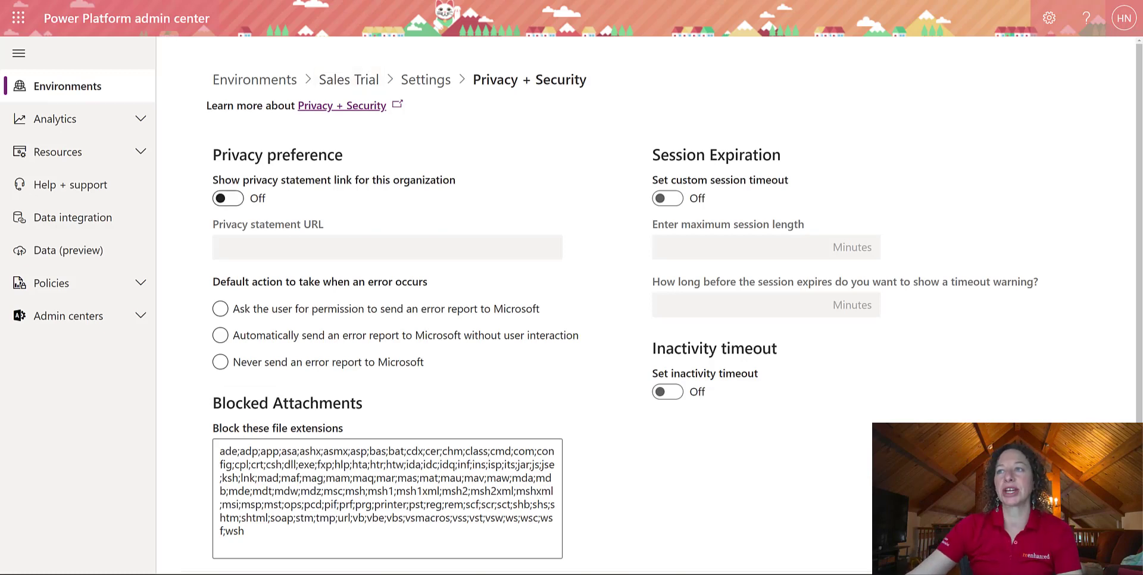
# Select 'Automatically send an error report to Microsoft' and highlight the blocked file extensions list
pyautogui.scroll(-1, 675, 300)
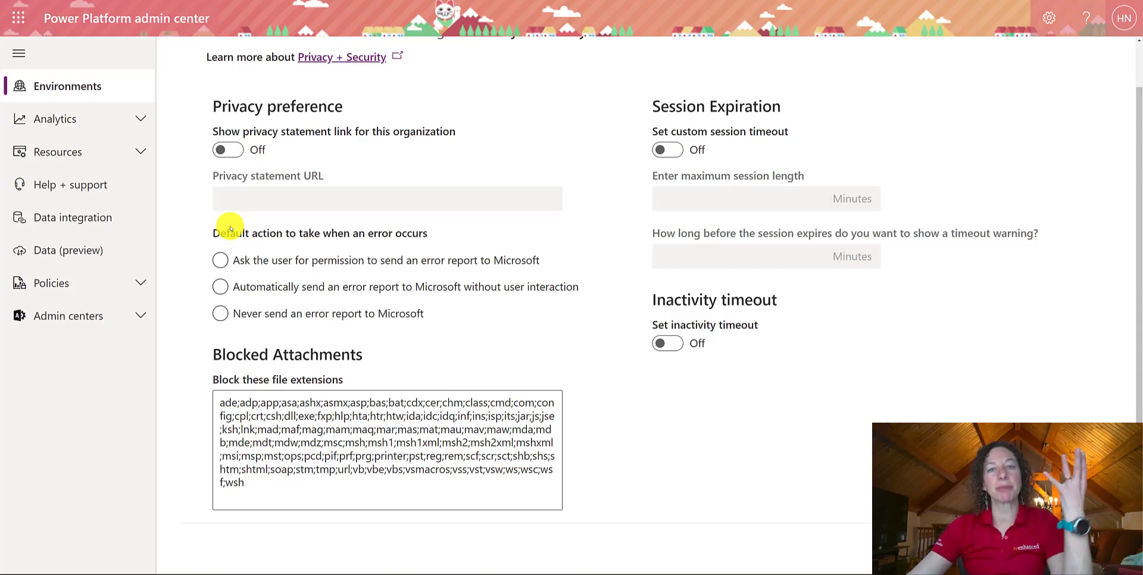
pyautogui.click(288, 260)
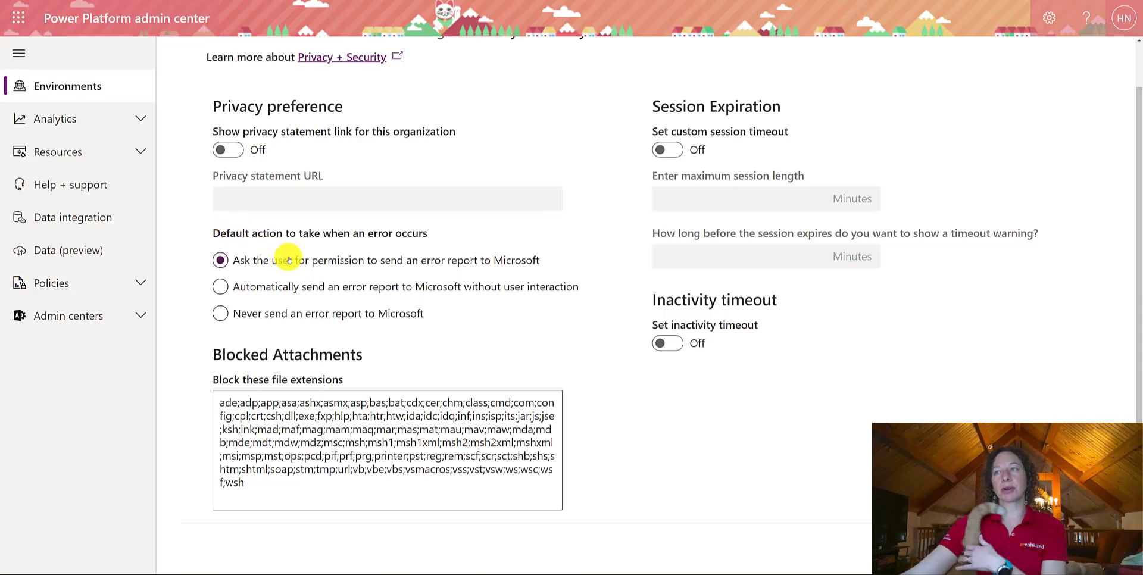
pyautogui.click(313, 279)
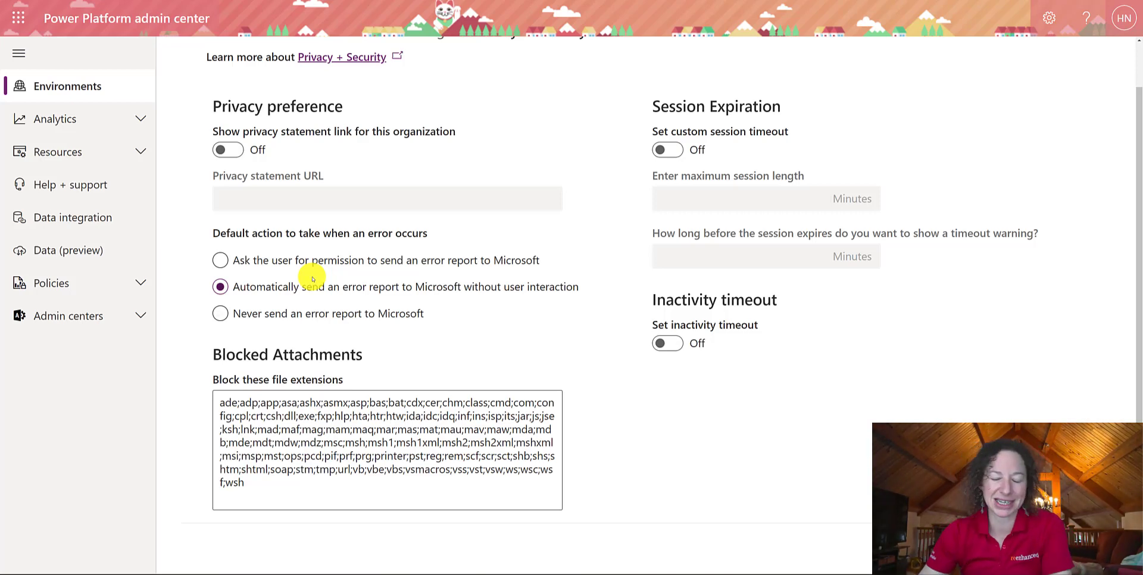
pyautogui.moveTo(297, 495); pyautogui.dragTo(213, 398)
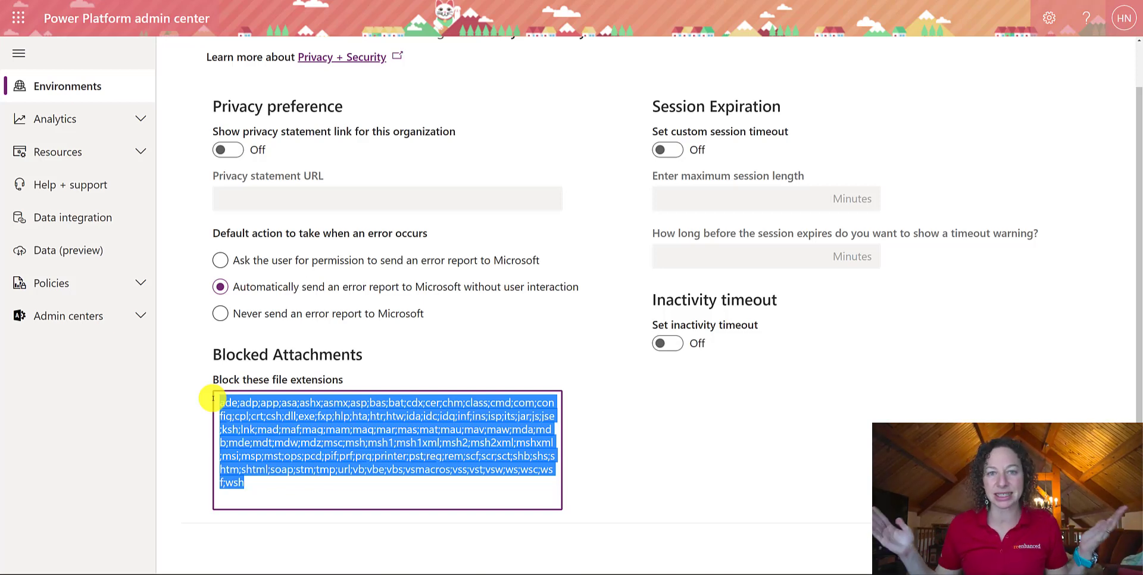
# Turn on custom session timeout with 90-minute maximum session and 60-minute warning
pyautogui.click(663, 148)
pyautogui.click(748, 199)
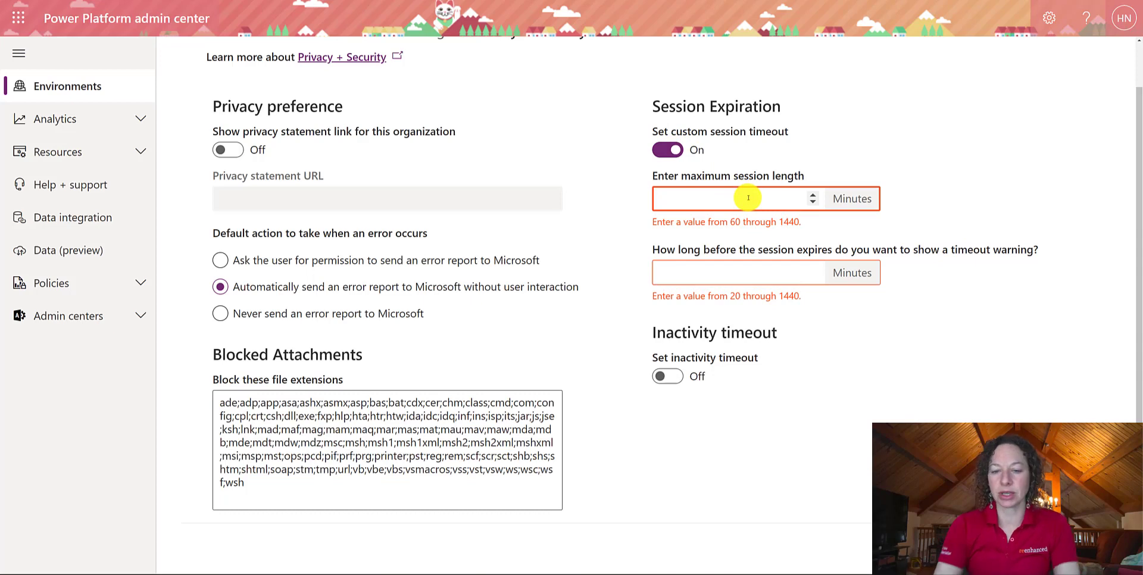
pyautogui.write('90')
pyautogui.press('Tab')
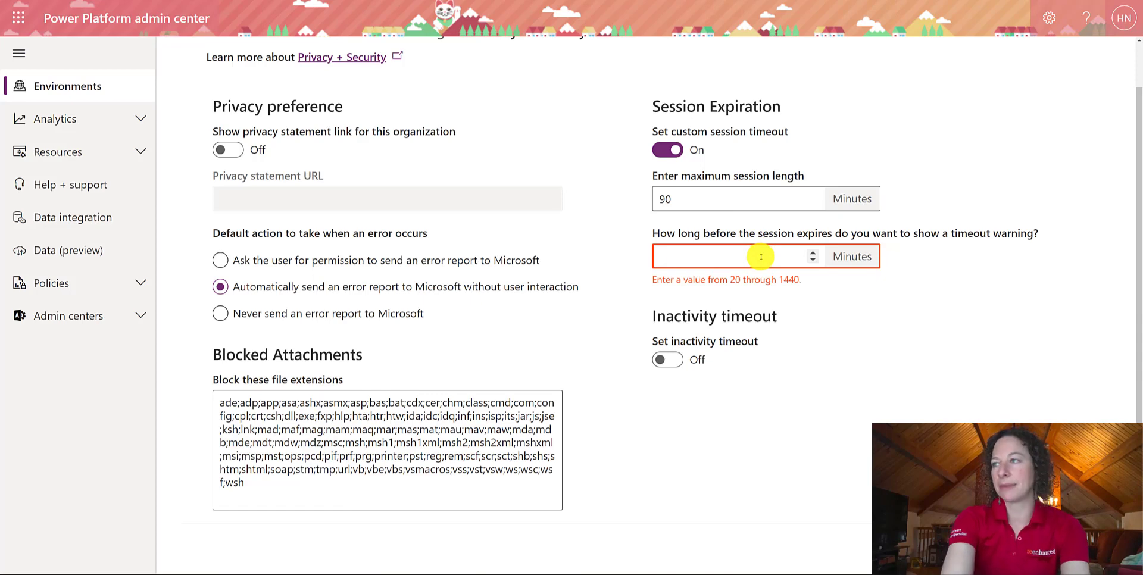
pyautogui.write('60')
pyautogui.click(814, 336)
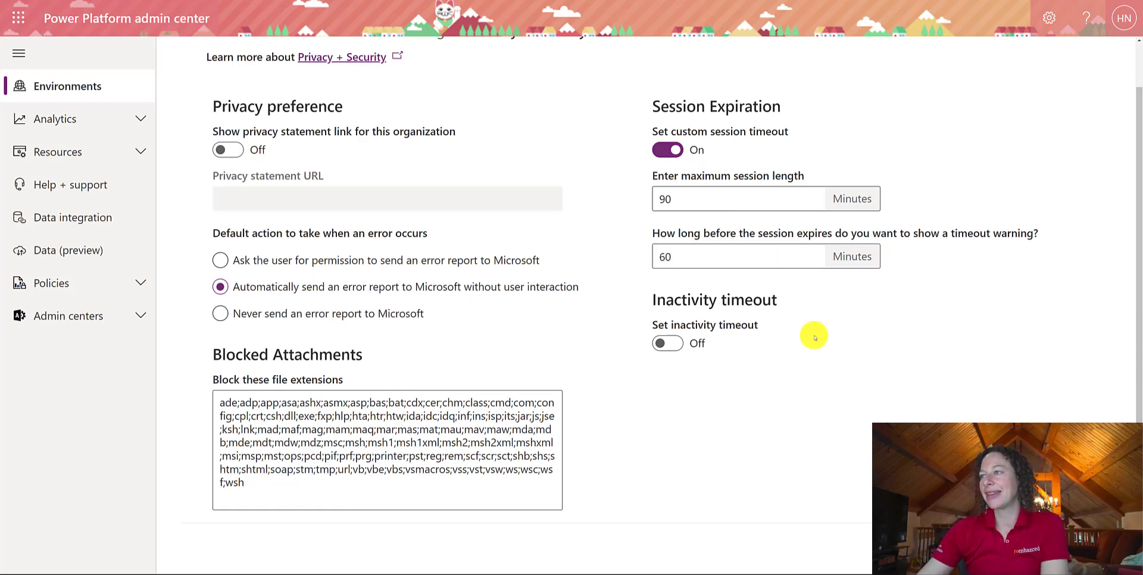
# Turn on inactivity timeout, entering 90 minutes with a 60-minute warning
pyautogui.click(684, 343)
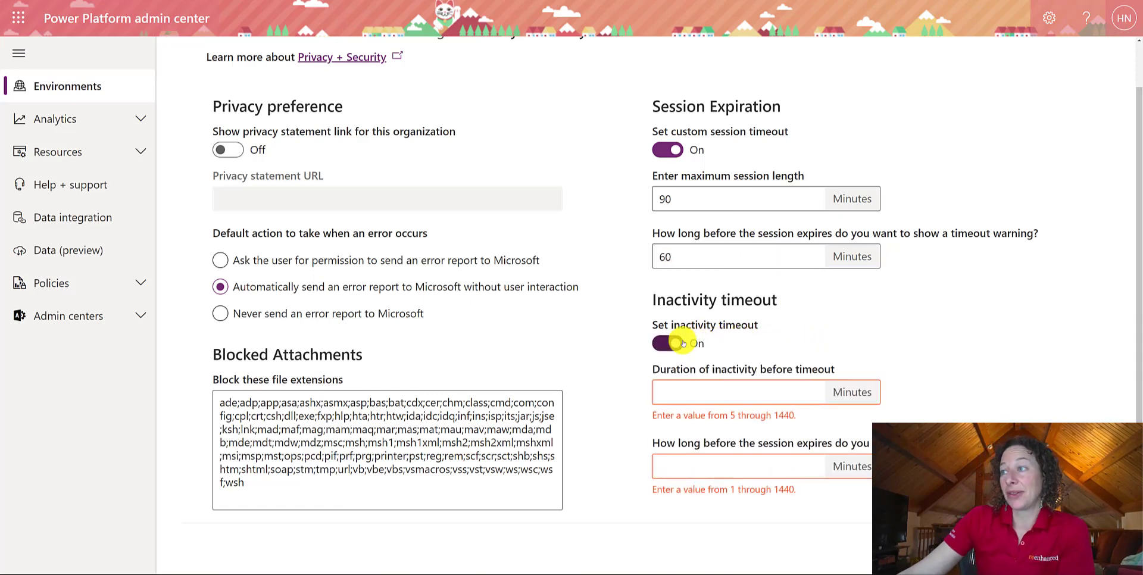
pyautogui.click(733, 392)
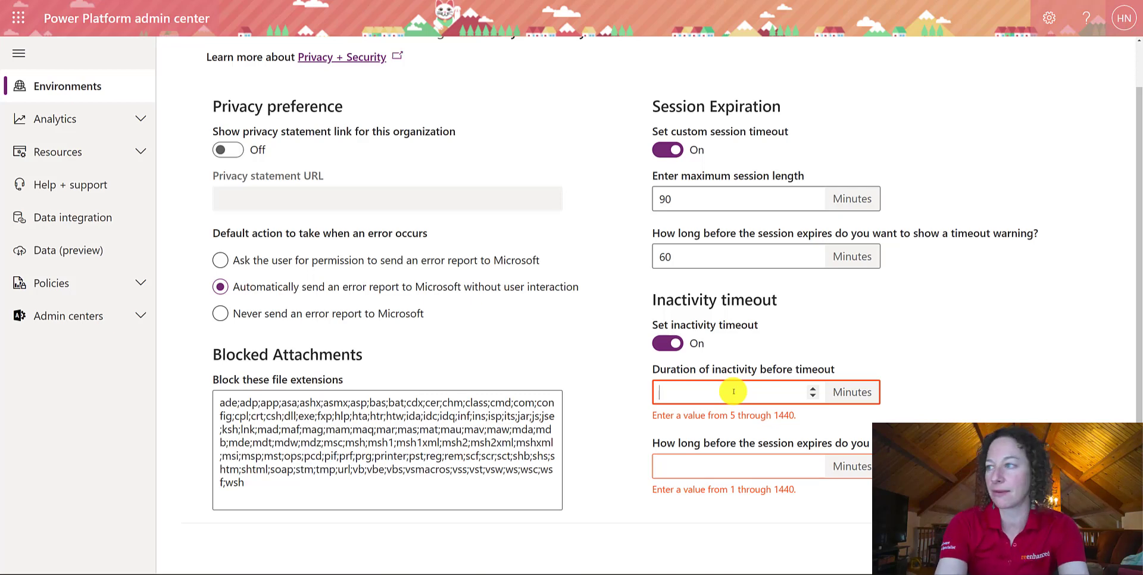
pyautogui.write('90')
pyautogui.press('Tab')
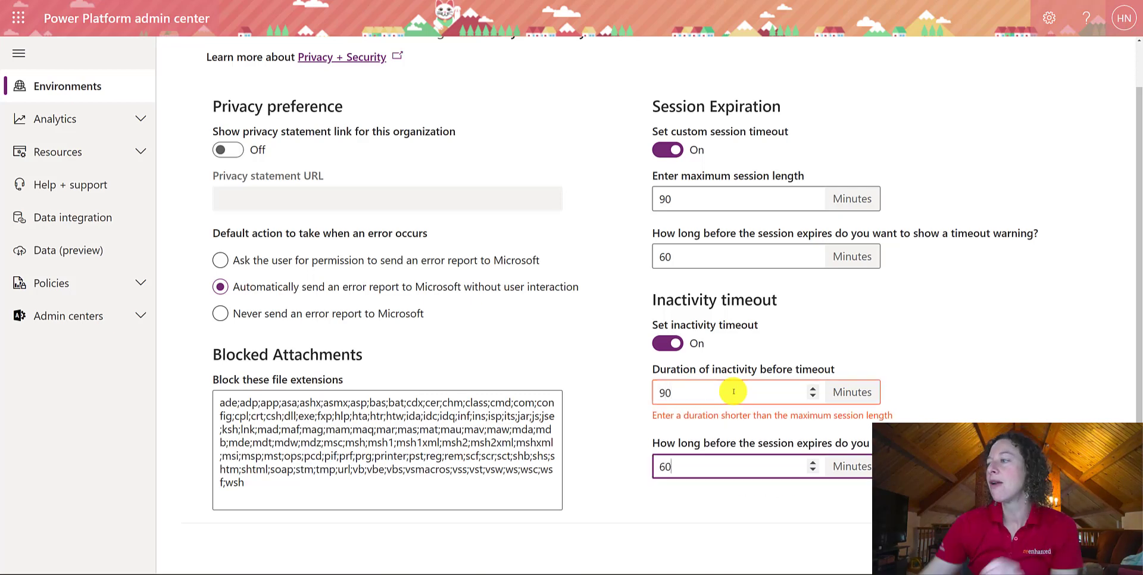
pyautogui.write('60')
pyautogui.press('Tab')
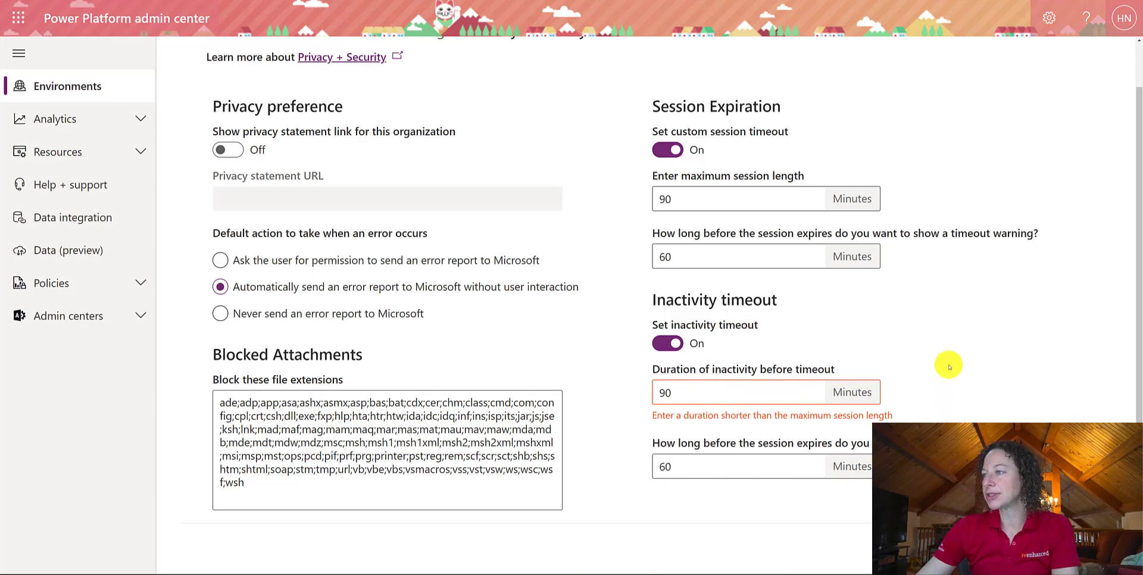